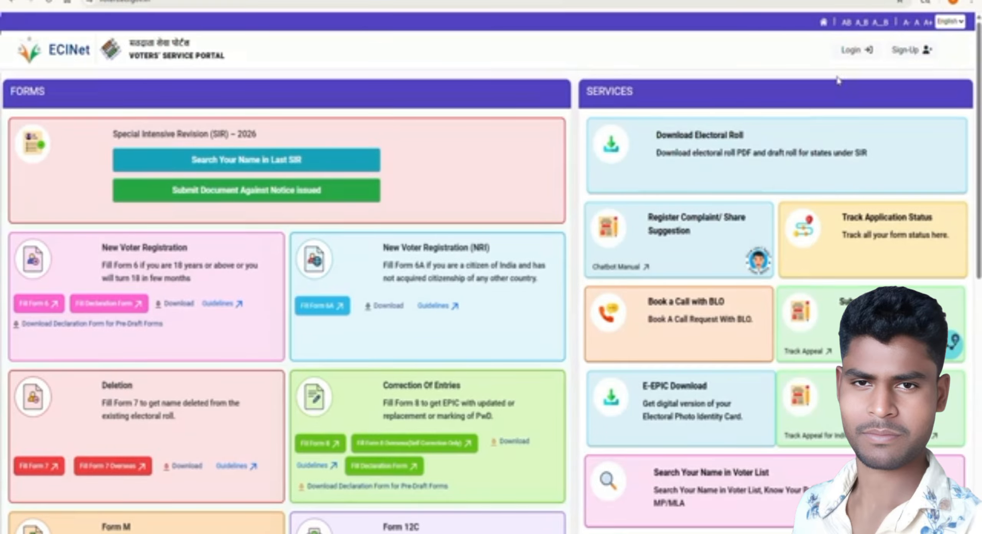
Zoom the portal home page in to 150% for easier reading
{"action": "key", "text": "ctrl+plus"}
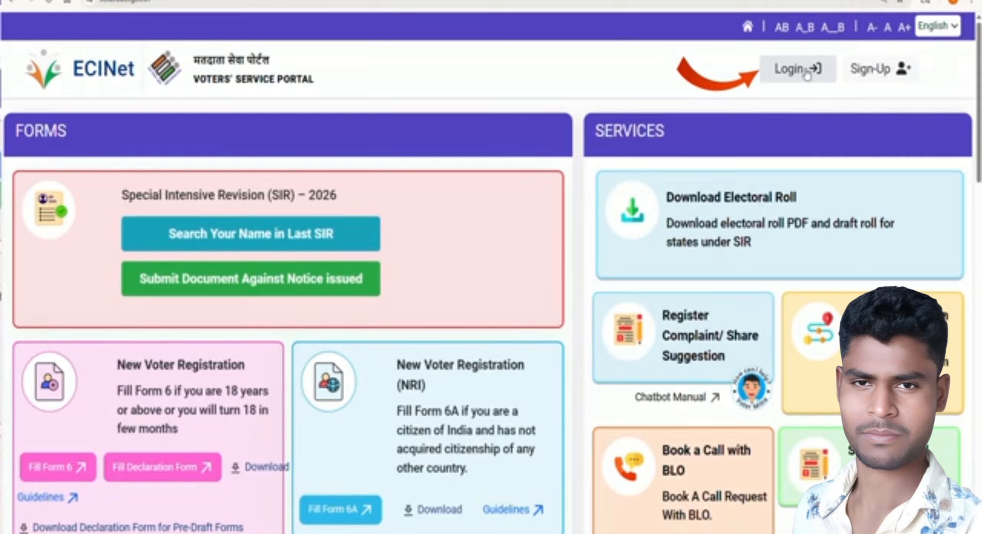
Log in with the registered mobile number, the captcha and the six-digit one-time password
{"action": "left_click", "coordinate": [807, 73]}
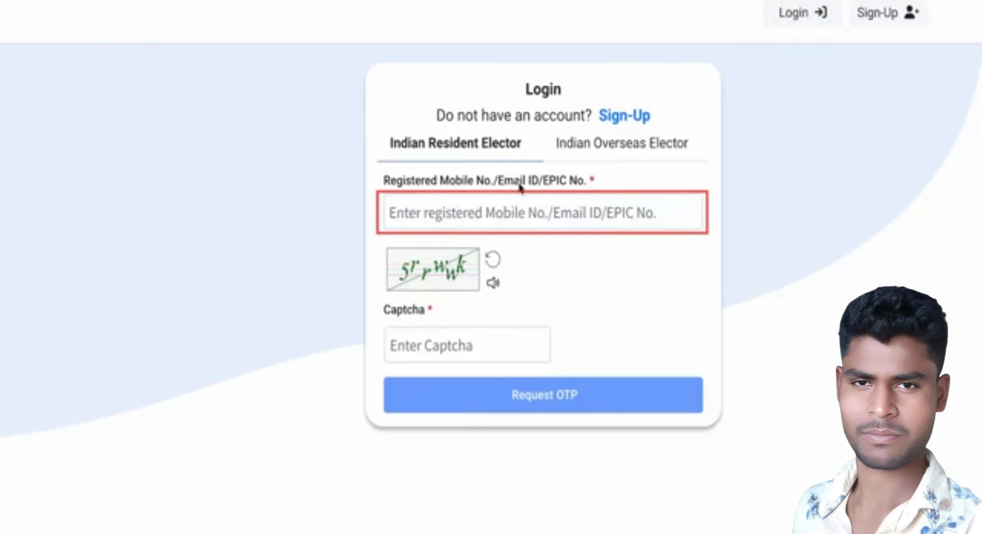
{"action": "left_click", "coordinate": [447, 291]}
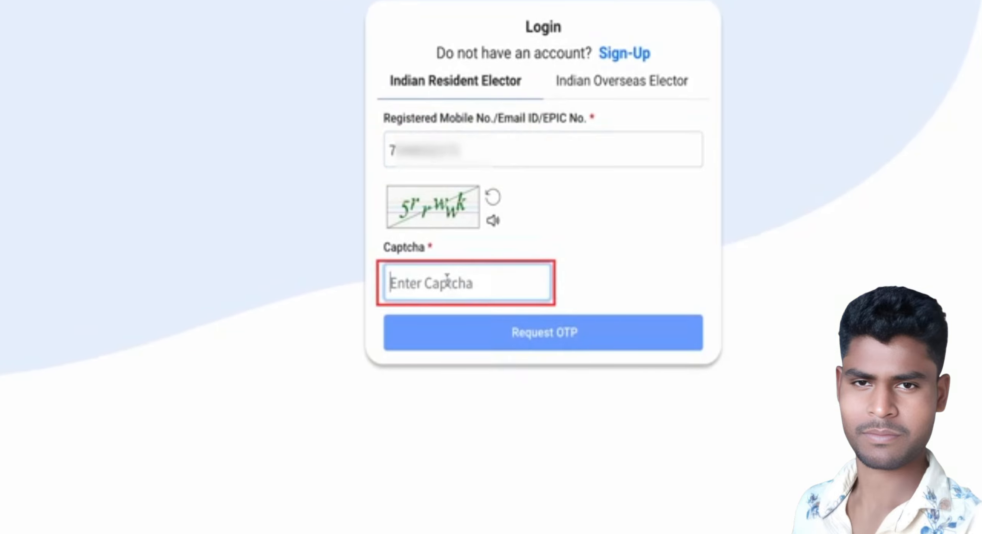
{"action": "type", "text": "5rrw"}
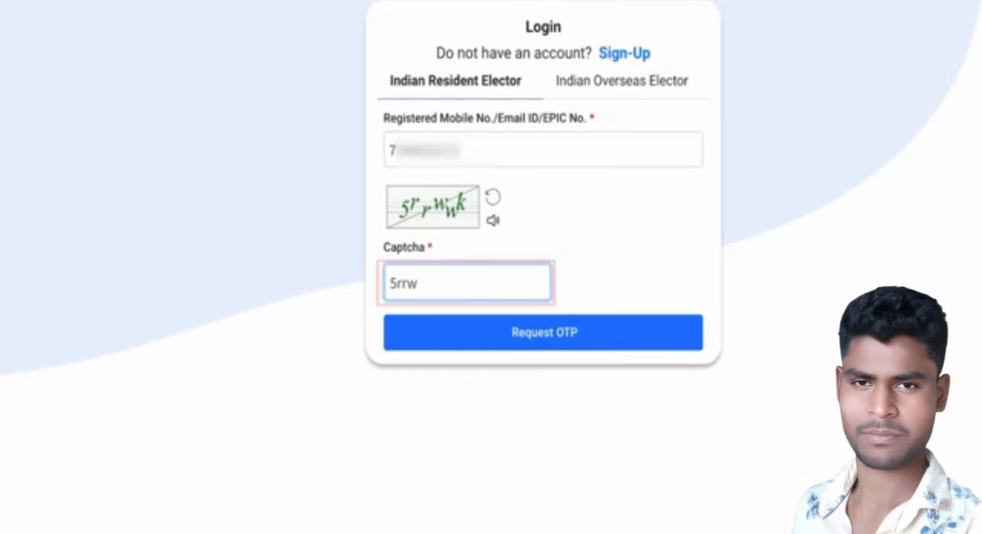
{"action": "type", "text": "wk"}
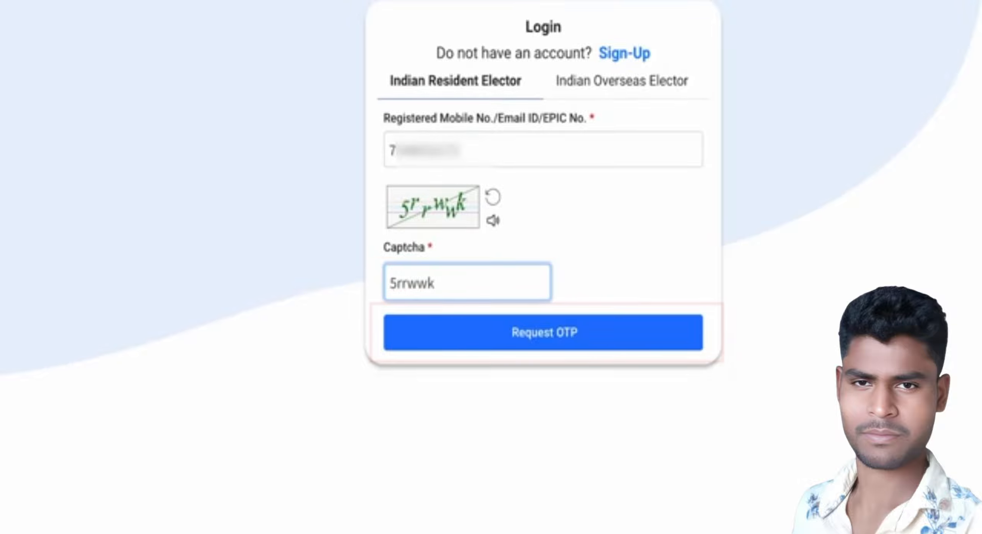
{"action": "left_click", "coordinate": [556, 332]}
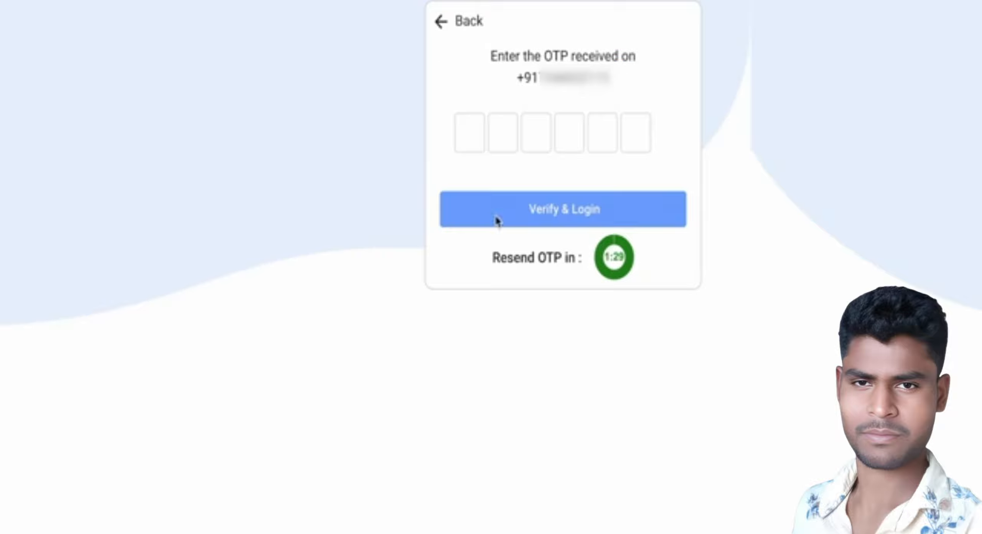
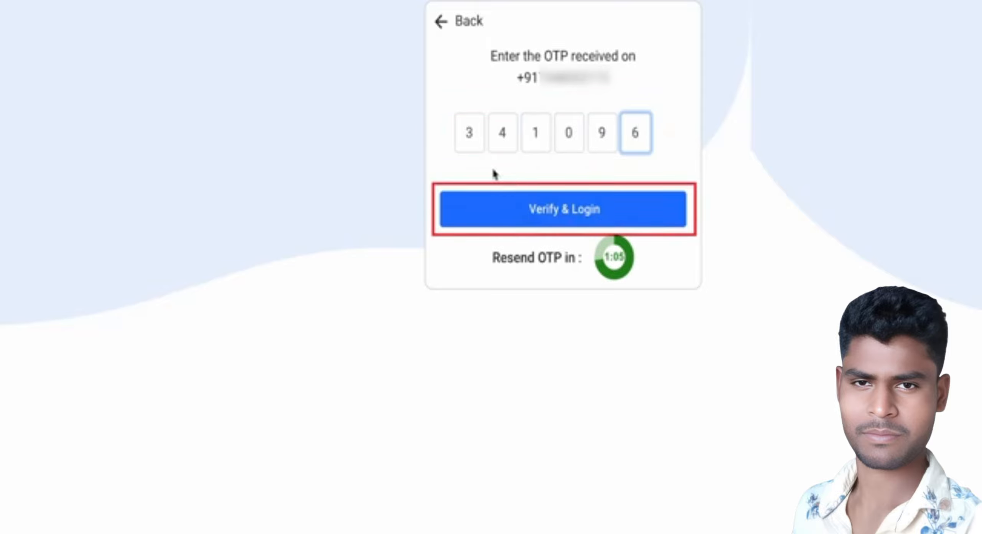
{"action": "left_click", "coordinate": [537, 210]}
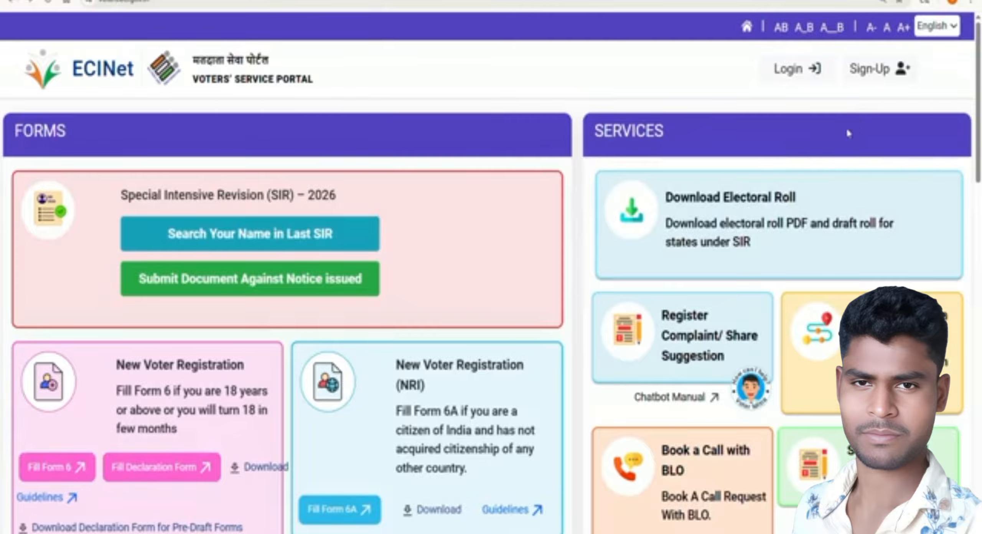
View the Sign-Up name form, then get to the new-voter Form 6 application
{"action": "scroll", "coordinate": [847, 133], "scroll_direction": "down", "scroll_amount": 4}
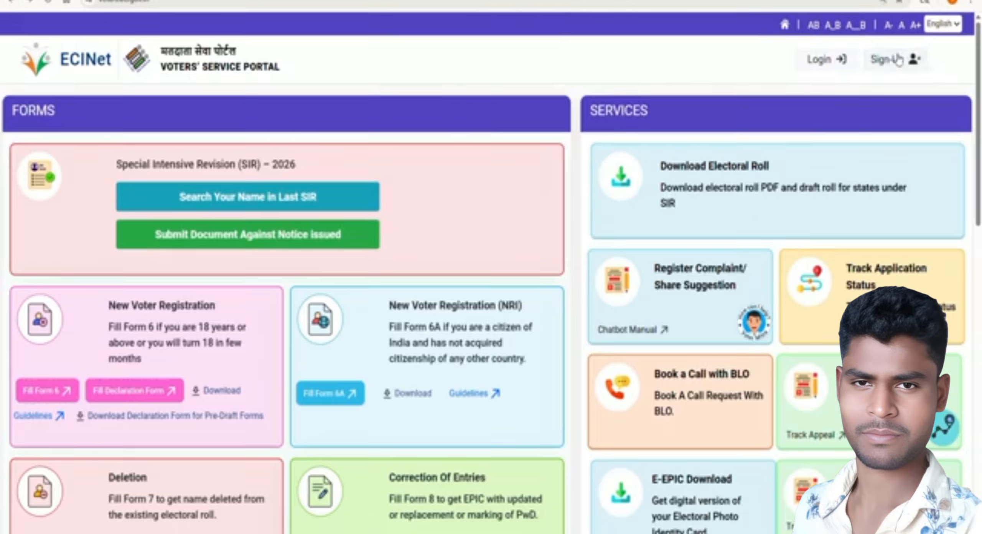
{"action": "scroll", "coordinate": [897, 59], "scroll_direction": "up", "scroll_amount": 2}
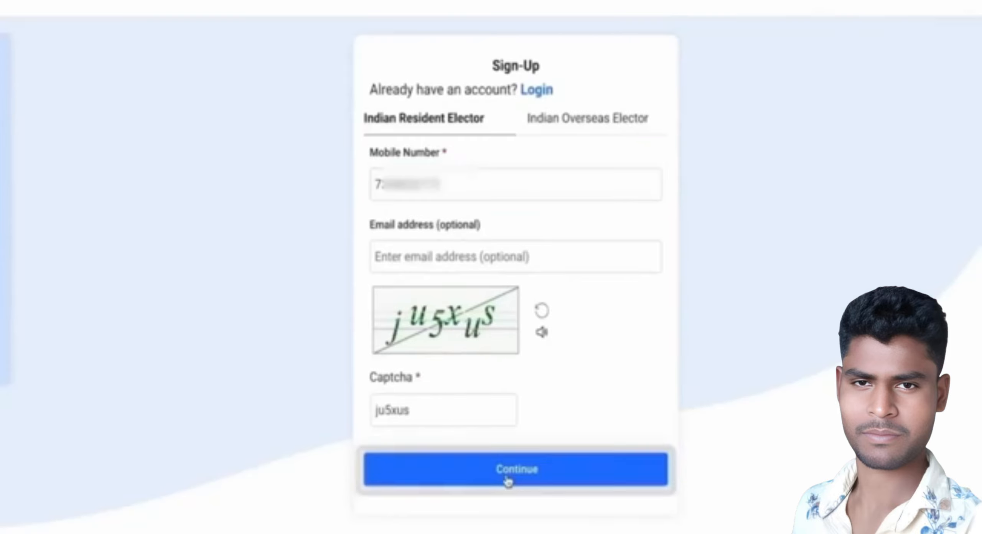
{"action": "left_click", "coordinate": [515, 469]}
{"action": "left_click", "coordinate": [471, 124]}
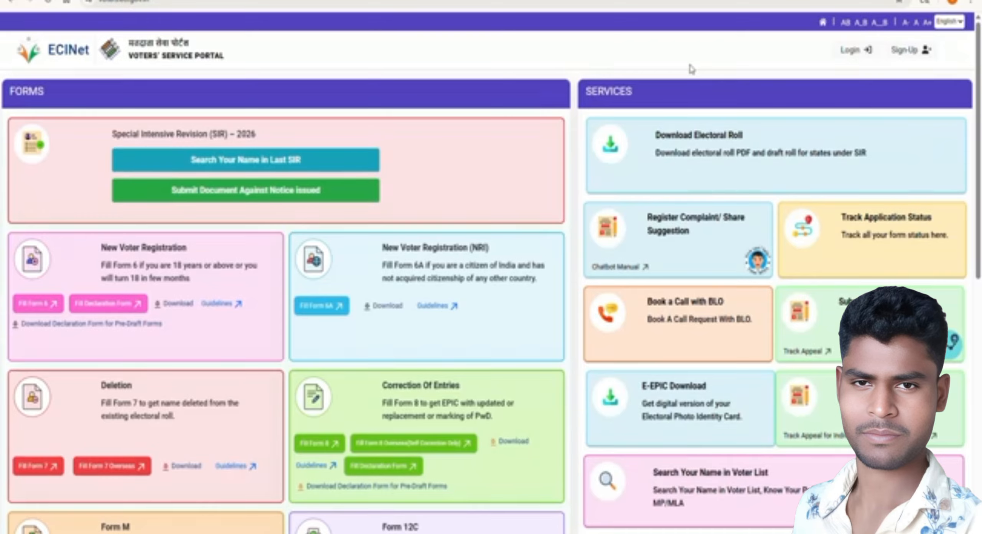
{"action": "scroll", "coordinate": [692, 69], "scroll_direction": "down", "scroll_amount": 10}
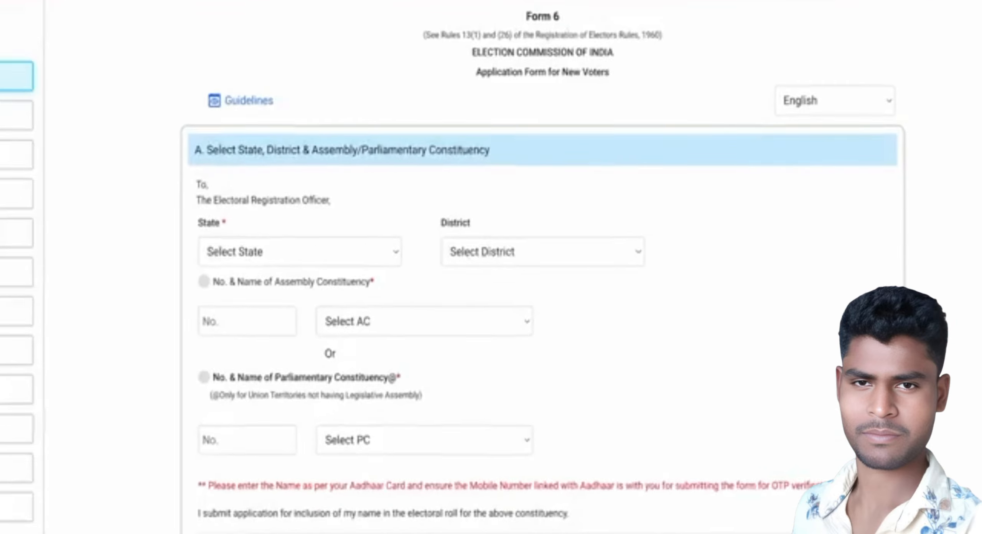
Set State to Uttar Pradesh and District to Lucknow, and pick the assembly constituency
{"action": "left_click", "coordinate": [221, 270]}
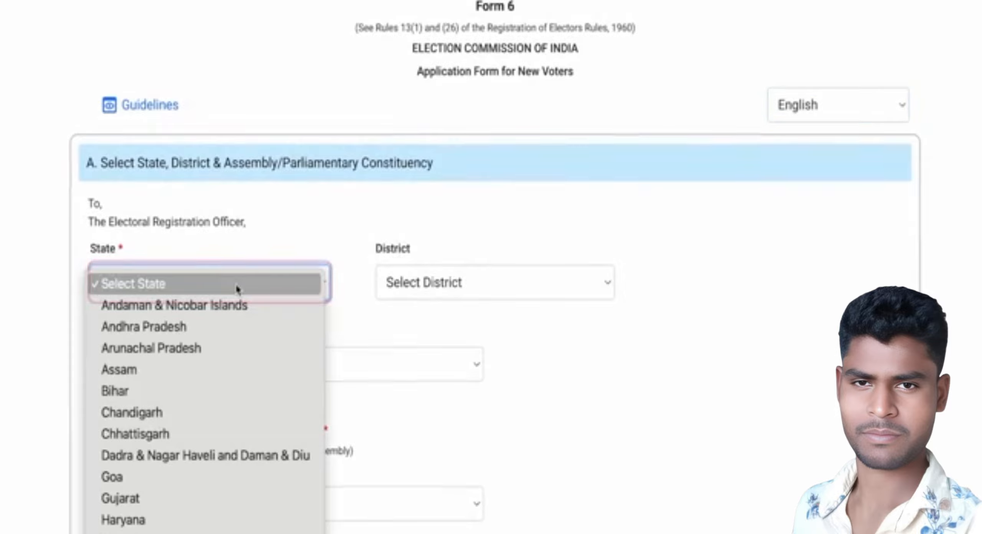
{"action": "scroll", "coordinate": [239, 415], "scroll_direction": "down", "scroll_amount": 6}
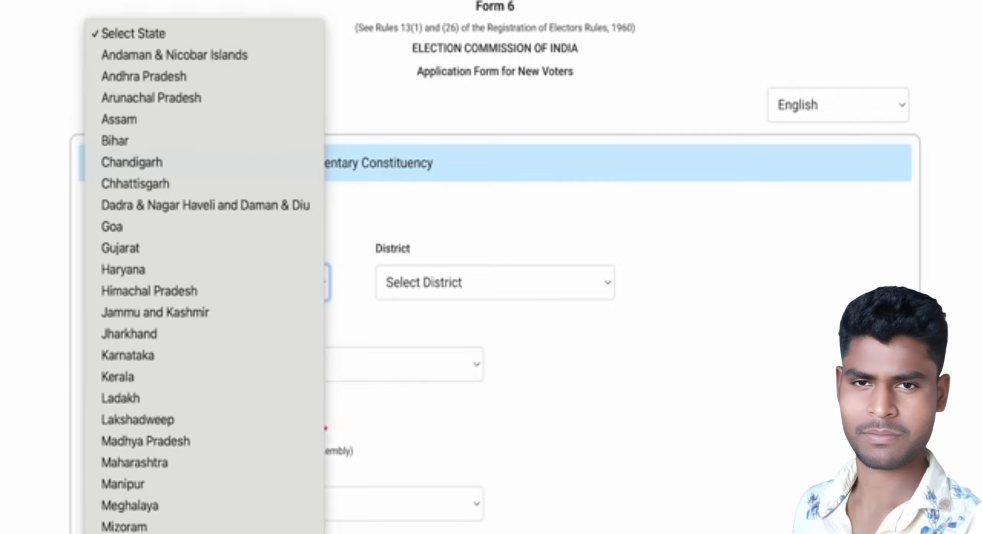
{"action": "left_click", "coordinate": [207, 533]}
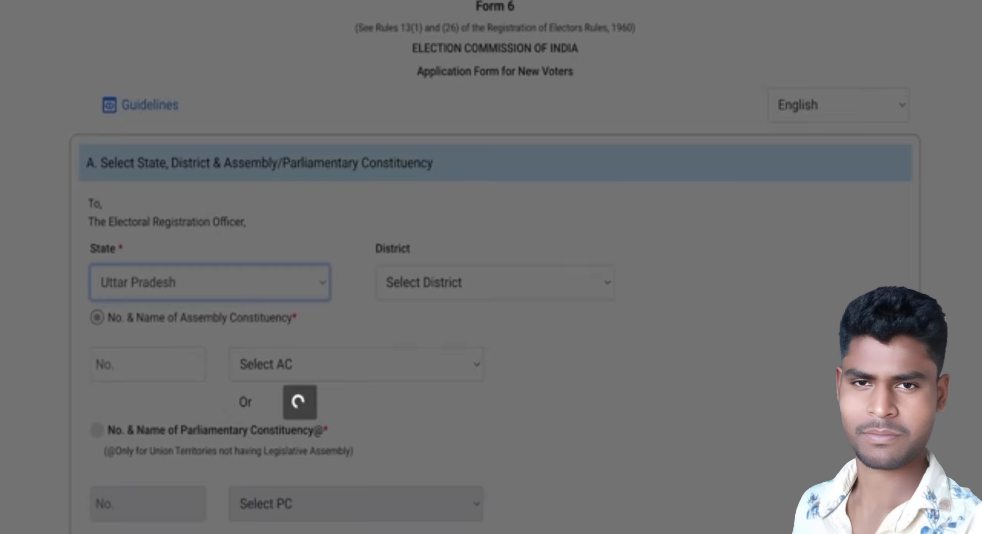
{"action": "left_click", "coordinate": [494, 294]}
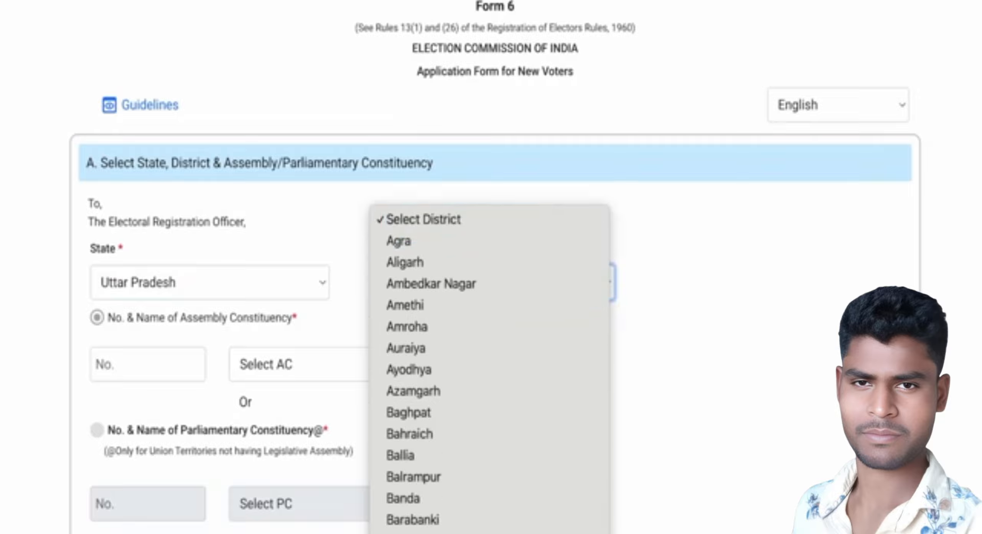
{"action": "scroll", "coordinate": [489, 359], "scroll_direction": "down", "scroll_amount": 10}
{"action": "left_click", "coordinate": [460, 529]}
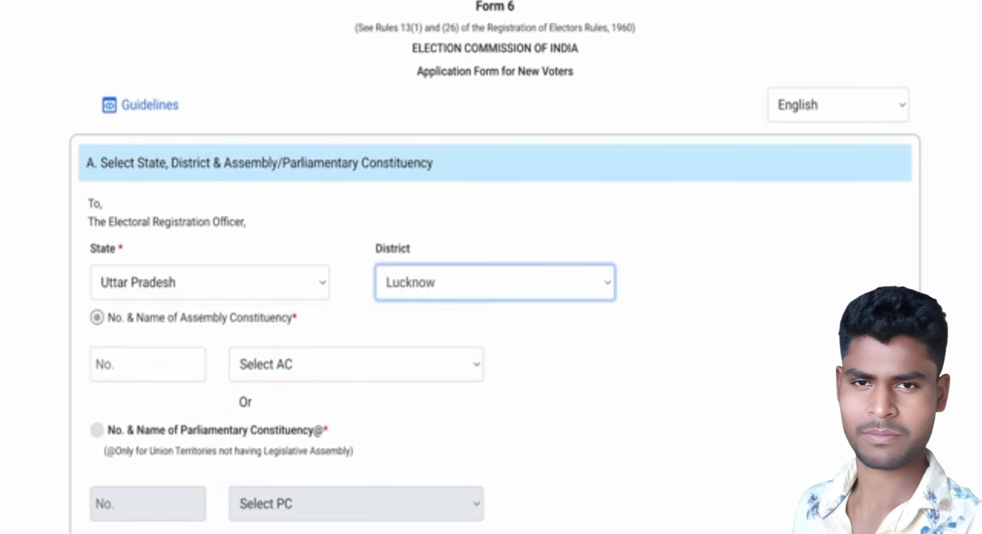
{"action": "left_click", "coordinate": [382, 367]}
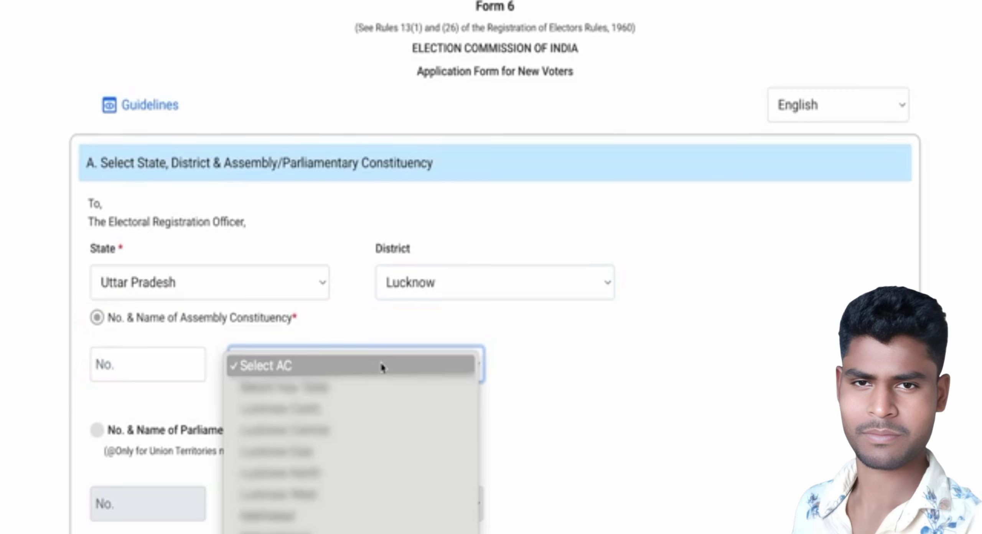
{"action": "left_click", "coordinate": [349, 490]}
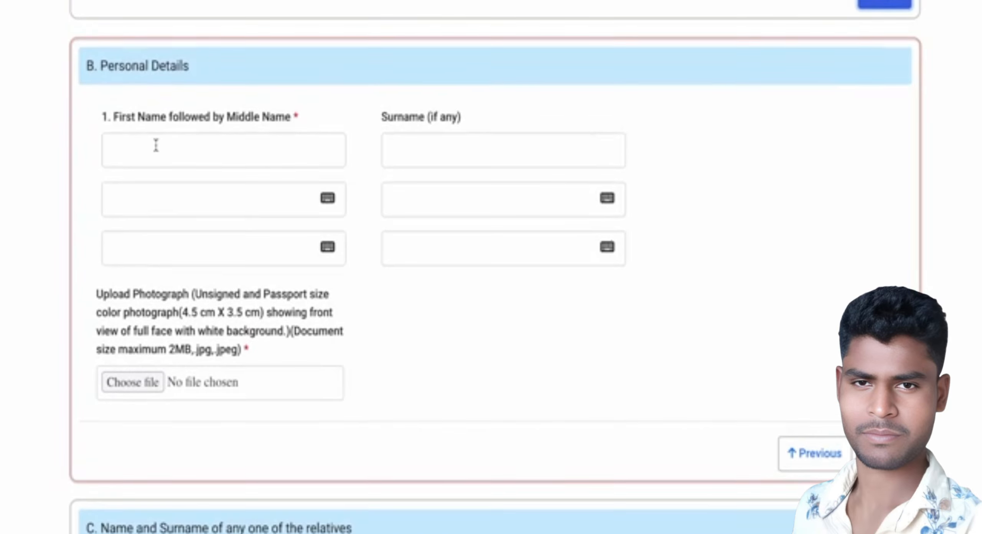
Advance Form 6 to section B, Personal Details
{"action": "left_click", "coordinate": [156, 145]}
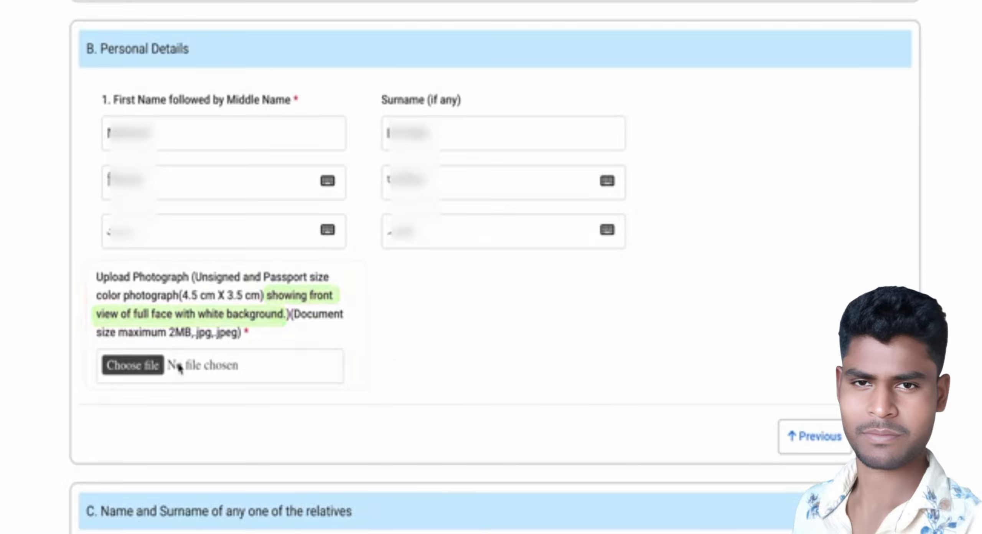
{"action": "left_click", "coordinate": [138, 369]}
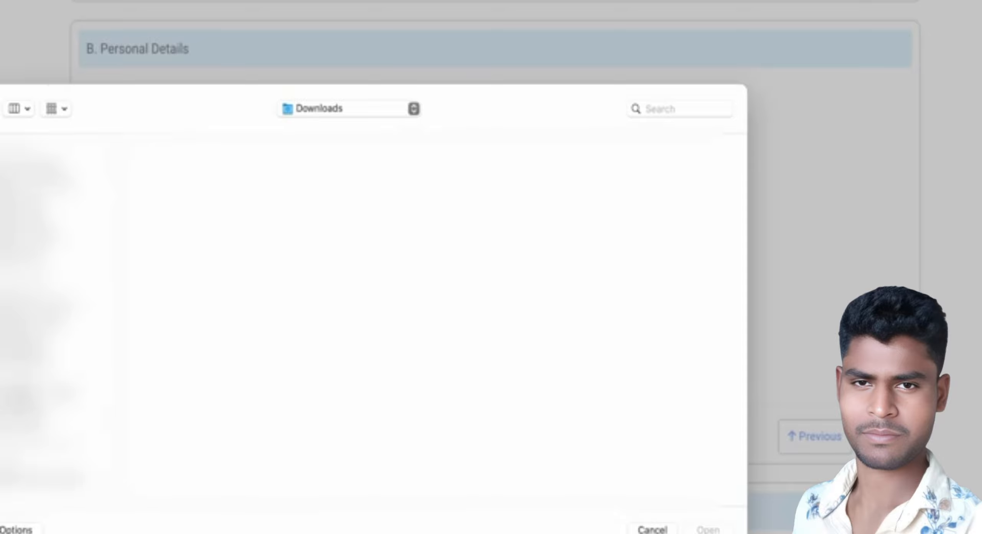
{"action": "left_click", "coordinate": [21, 394]}
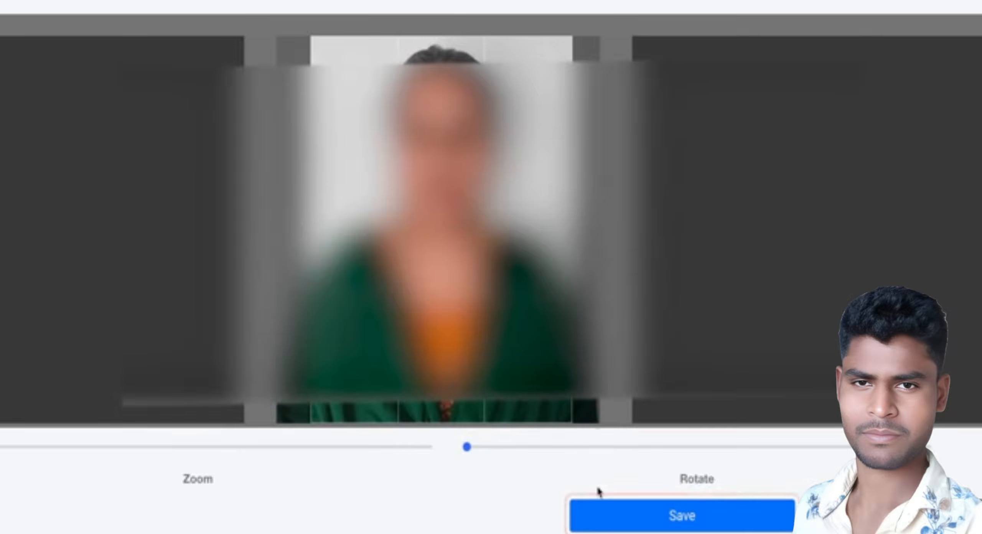
{"action": "left_click", "coordinate": [691, 516]}
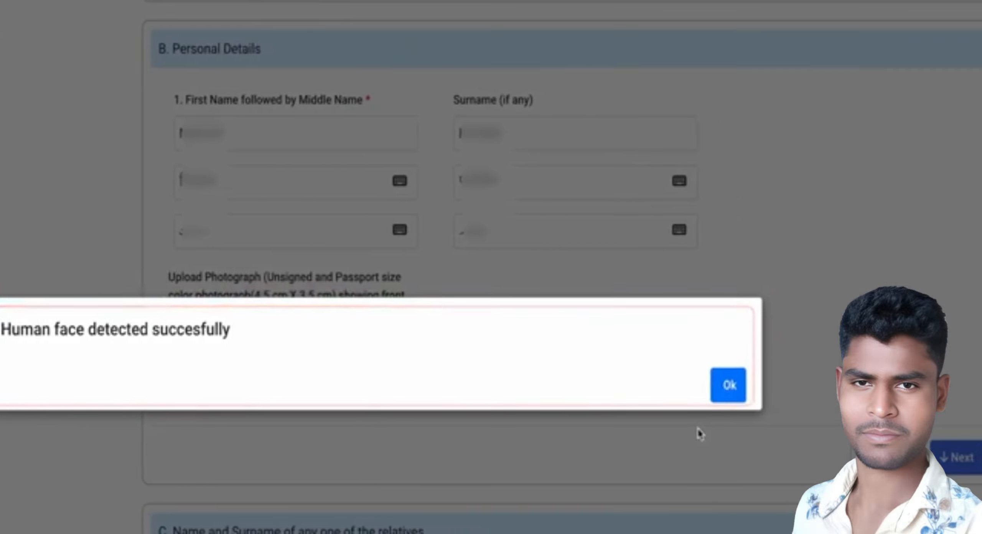
{"action": "left_click", "coordinate": [723, 386]}
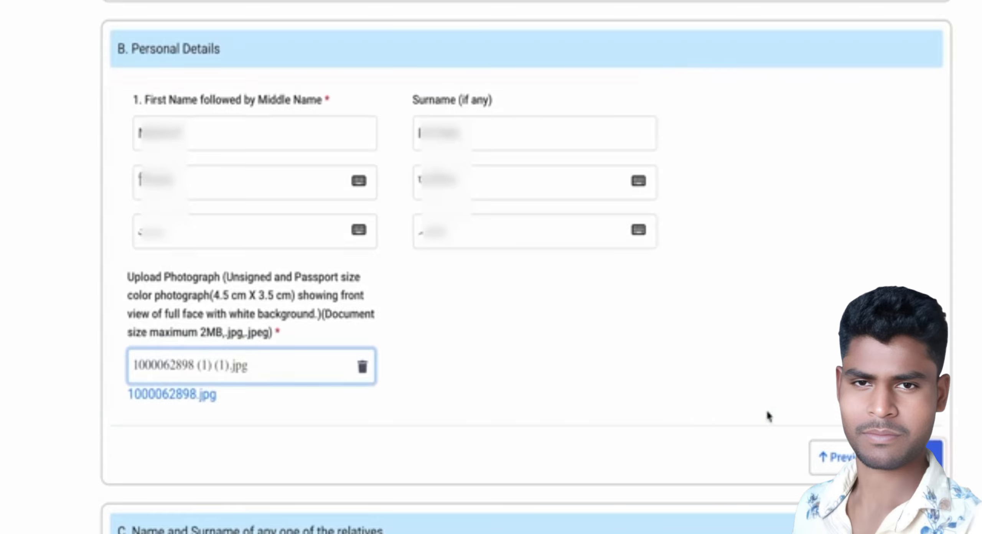
In the relatives section, choose Husband and fill in his name and surname
{"action": "left_click", "coordinate": [916, 458]}
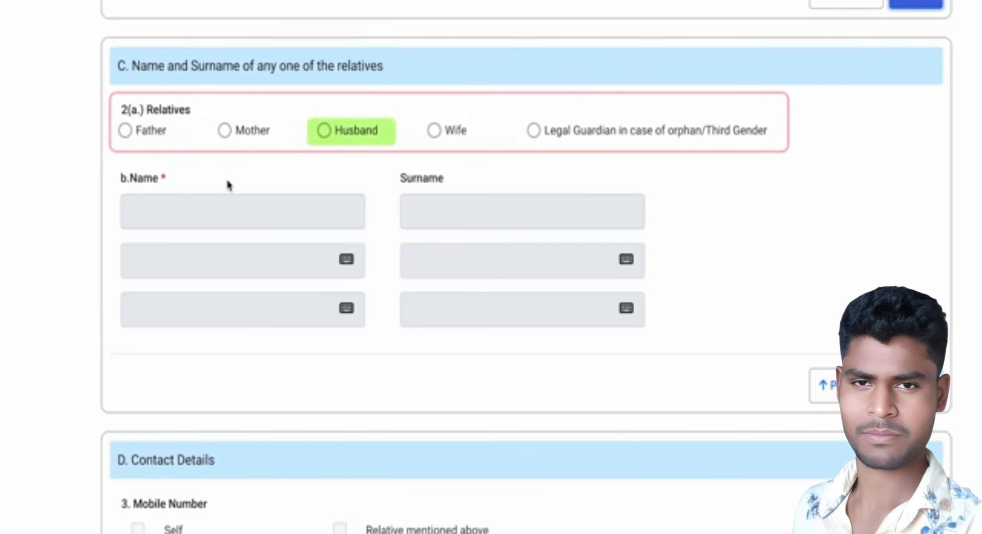
{"action": "left_click", "coordinate": [324, 130]}
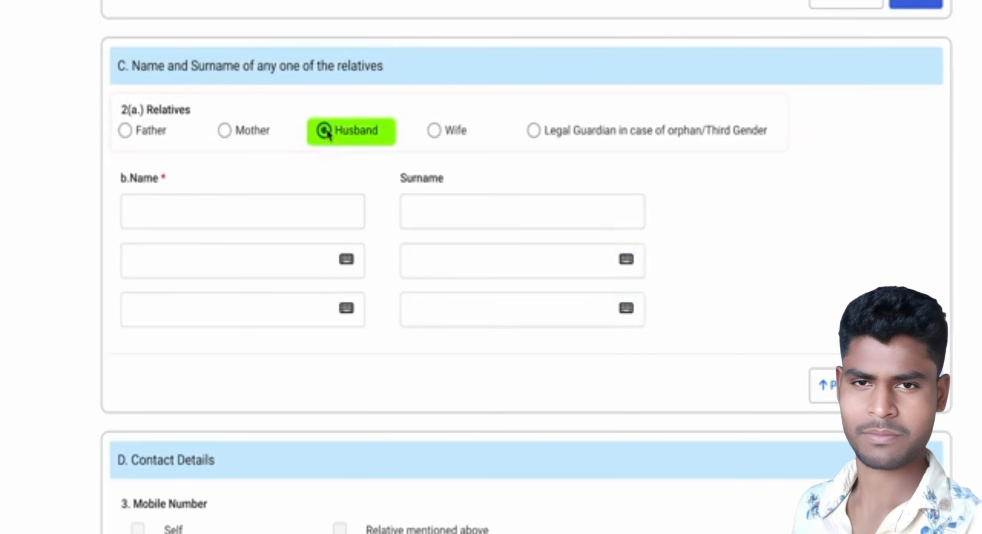
{"action": "left_click", "coordinate": [170, 214]}
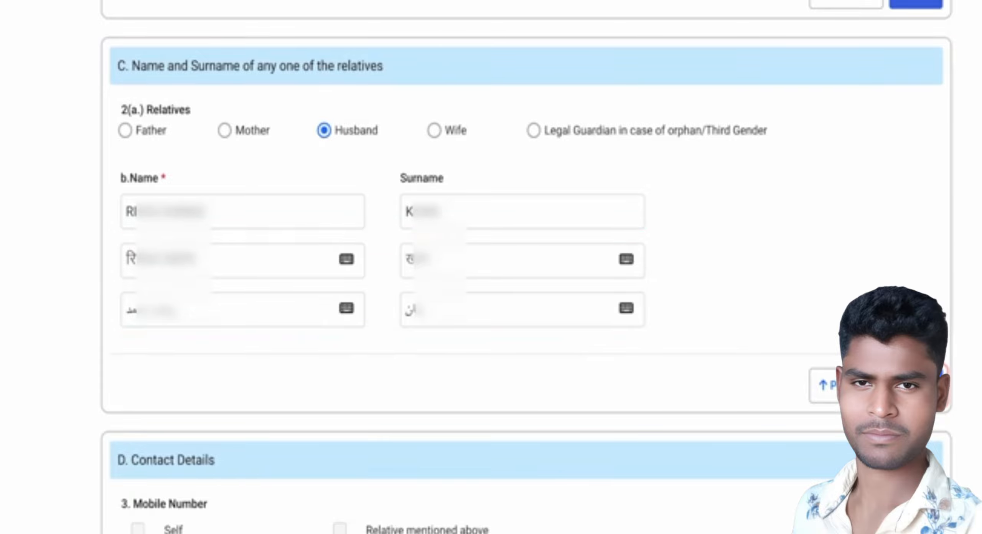
{"action": "scroll", "coordinate": [296, 145], "scroll_direction": "down", "scroll_amount": 10}
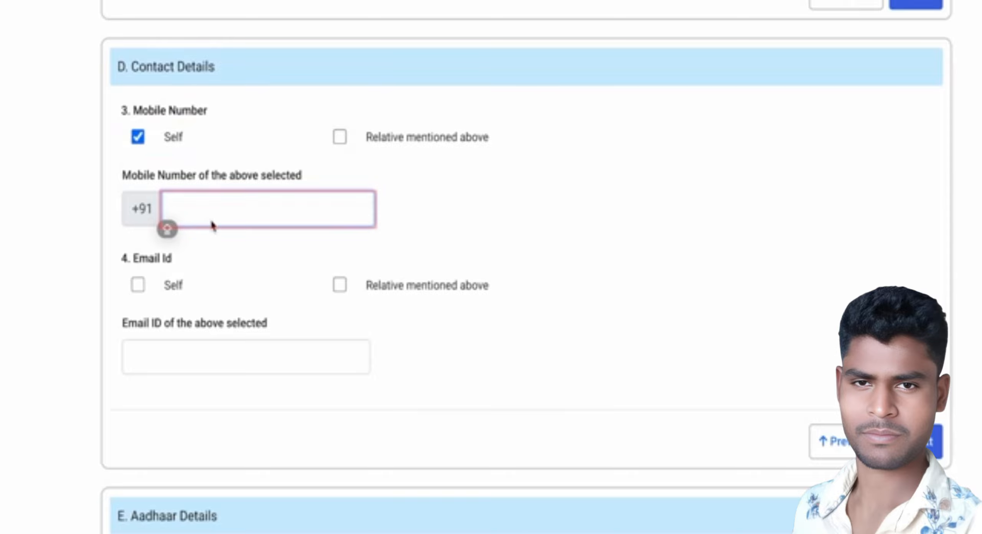
Use the applicant's own email address and enter the Aadhaar number
{"action": "left_click", "coordinate": [137, 284]}
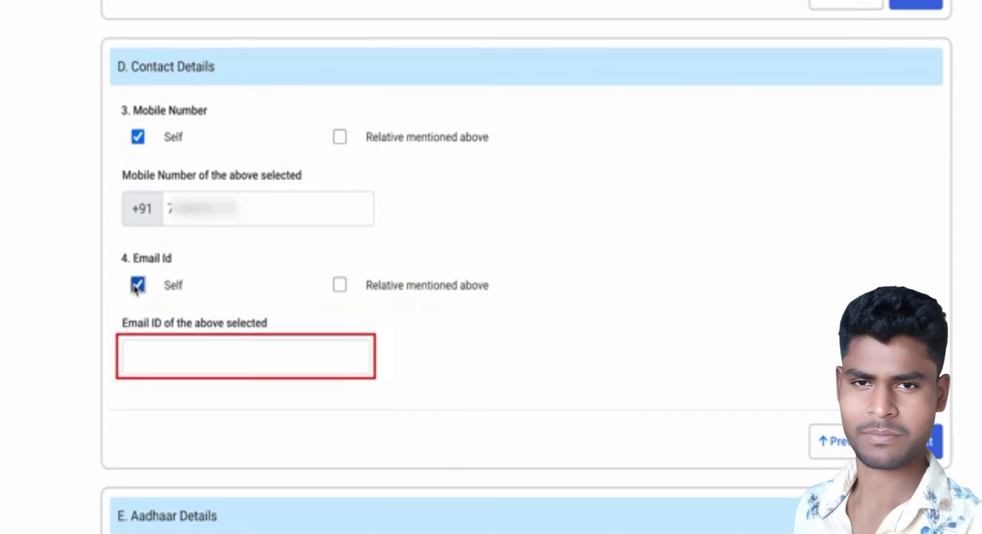
{"action": "left_click", "coordinate": [210, 349]}
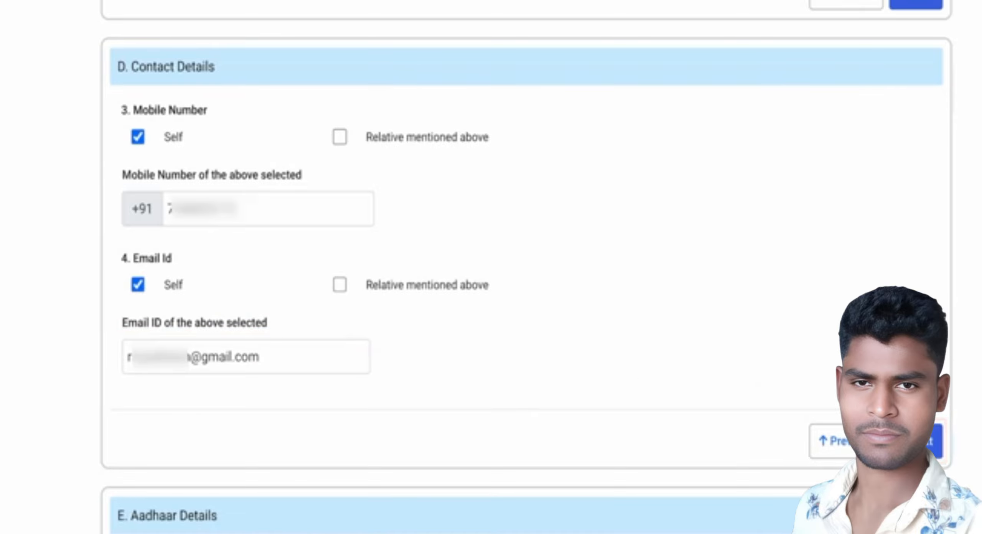
{"action": "left_click", "coordinate": [916, 441]}
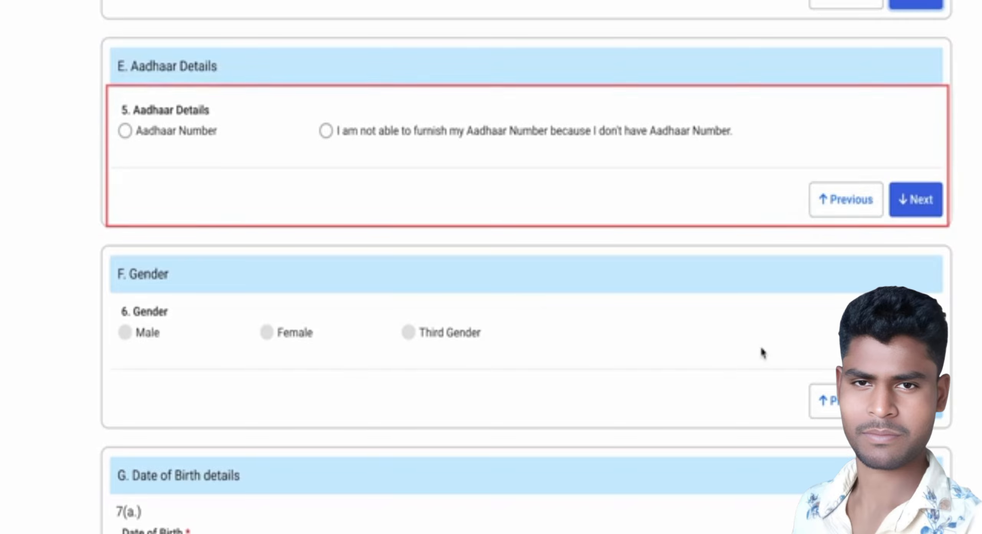
{"action": "left_click", "coordinate": [125, 132]}
{"action": "left_click", "coordinate": [208, 198]}
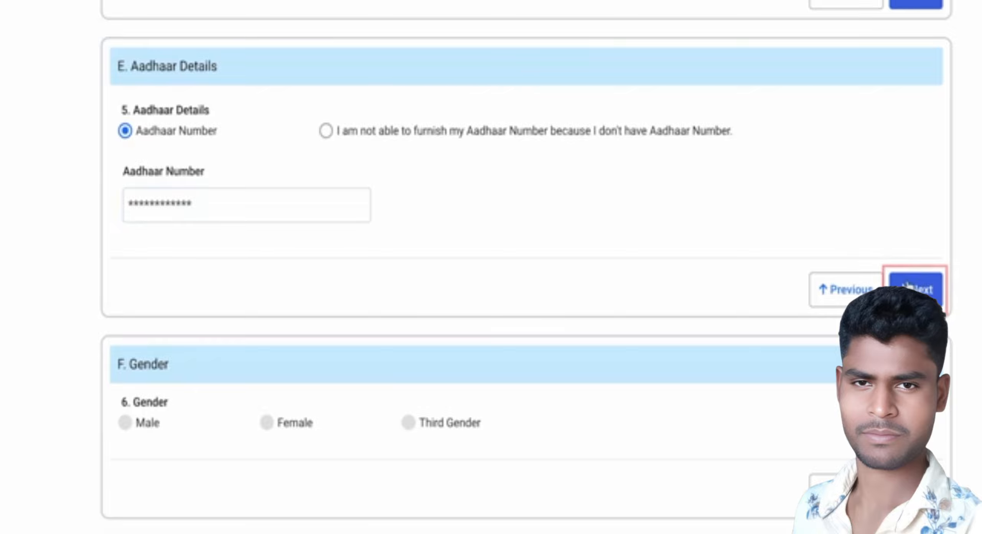
{"action": "left_click", "coordinate": [908, 288]}
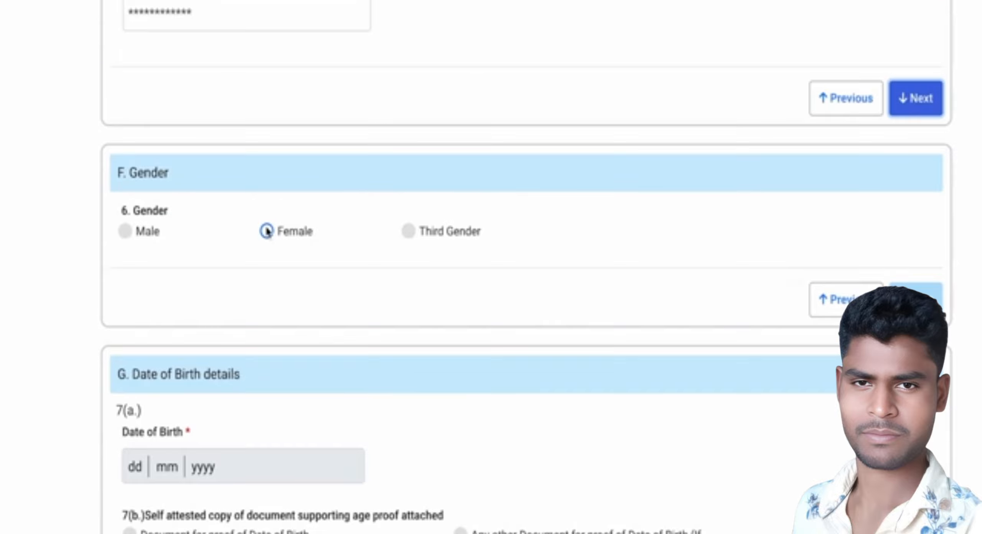
{"action": "left_click", "coordinate": [267, 231]}
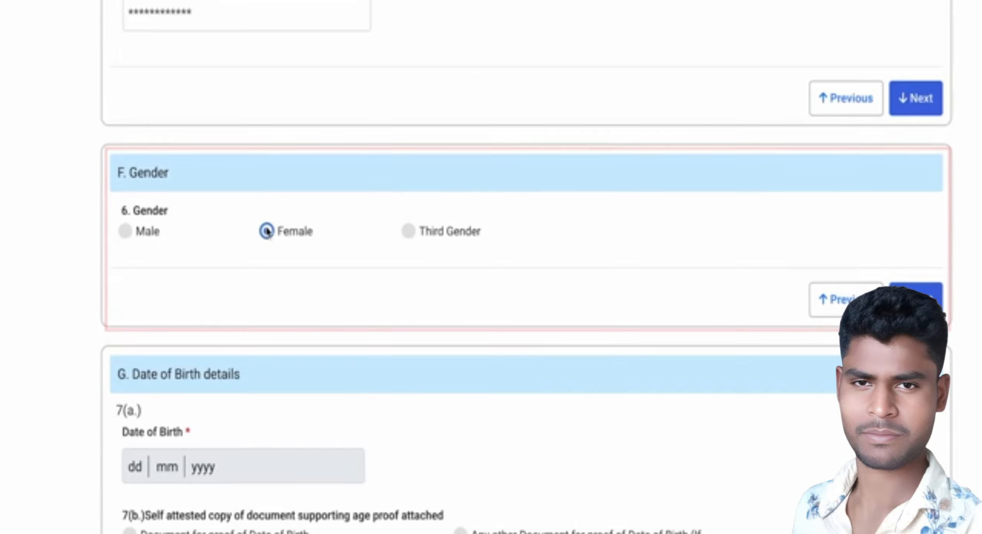
{"action": "left_click", "coordinate": [916, 300]}
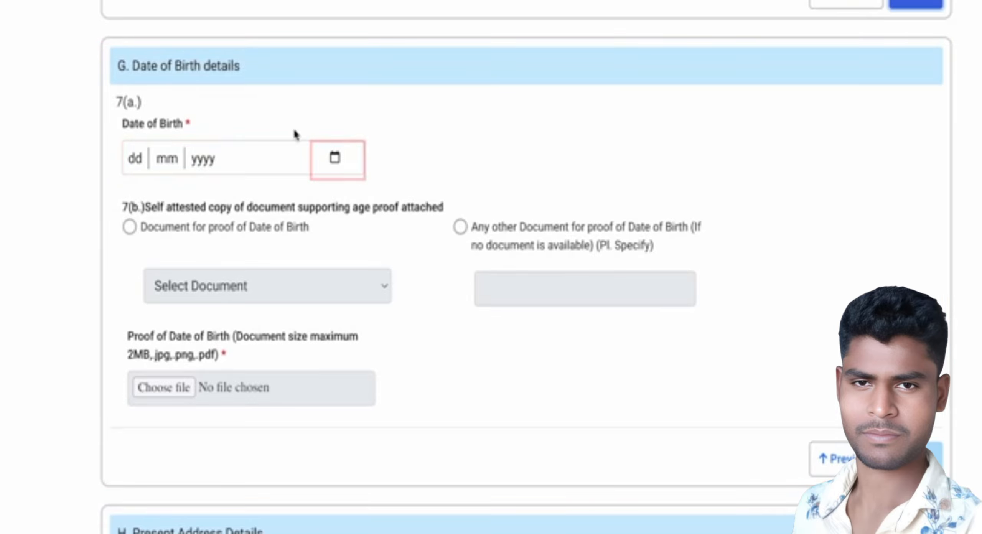
{"action": "left_click", "coordinate": [335, 157]}
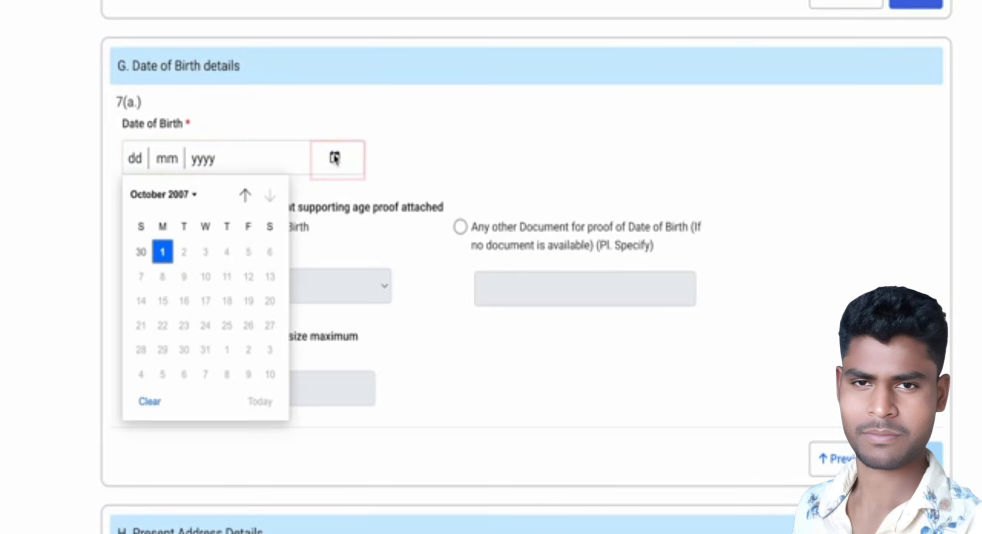
{"action": "left_click", "coordinate": [192, 197]}
{"action": "scroll", "coordinate": [171, 246], "scroll_direction": "up", "scroll_amount": 3}
{"action": "left_click", "coordinate": [175, 223]}
{"action": "left_click", "coordinate": [213, 281]}
{"action": "left_click", "coordinate": [227, 326]}
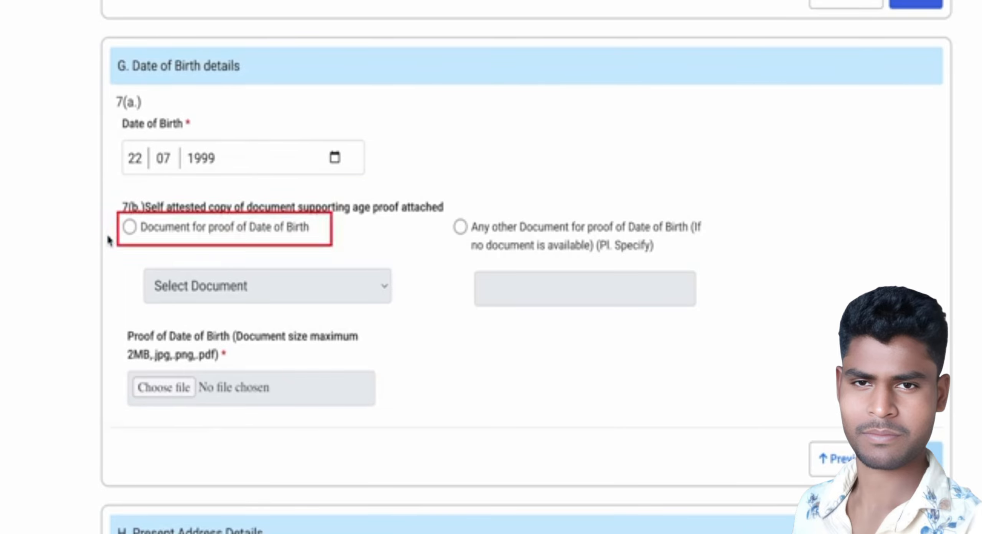
Attach Aadhaar Card image 1000062896.jpg as the date-of-birth proof
{"action": "left_click", "coordinate": [129, 227]}
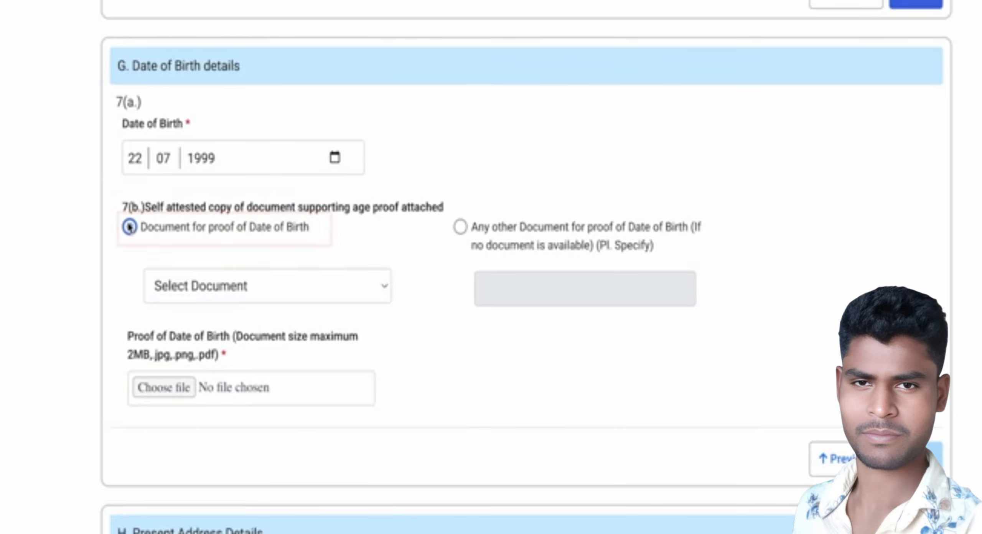
{"action": "left_click", "coordinate": [344, 290]}
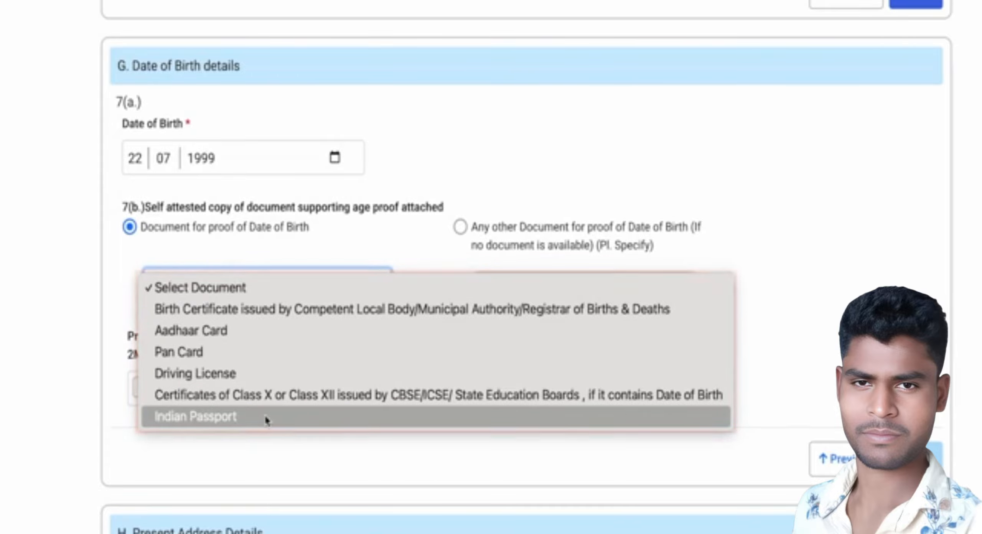
{"action": "left_click", "coordinate": [163, 331]}
{"action": "scroll", "coordinate": [161, 345], "scroll_direction": "down", "scroll_amount": 1}
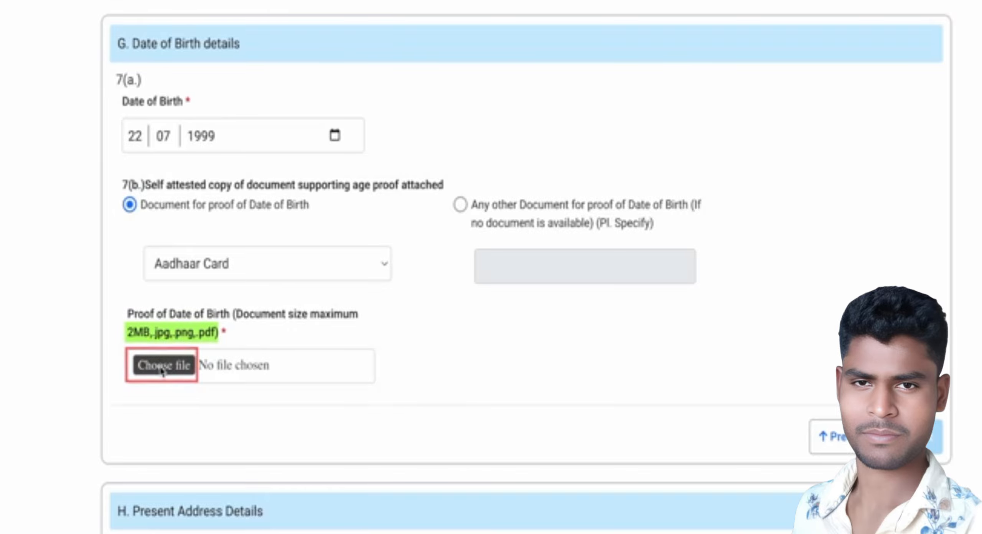
{"action": "left_click", "coordinate": [162, 365]}
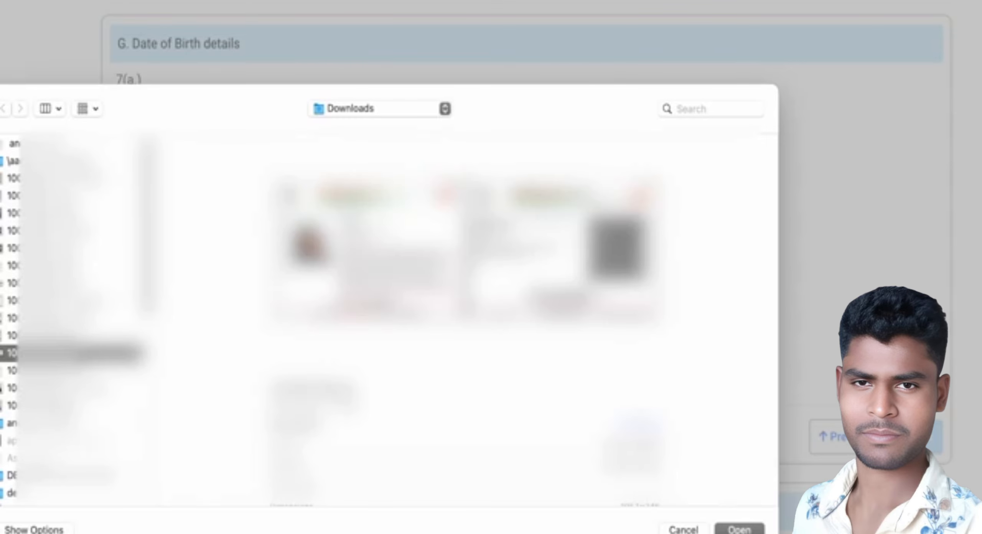
{"action": "left_click", "coordinate": [742, 529]}
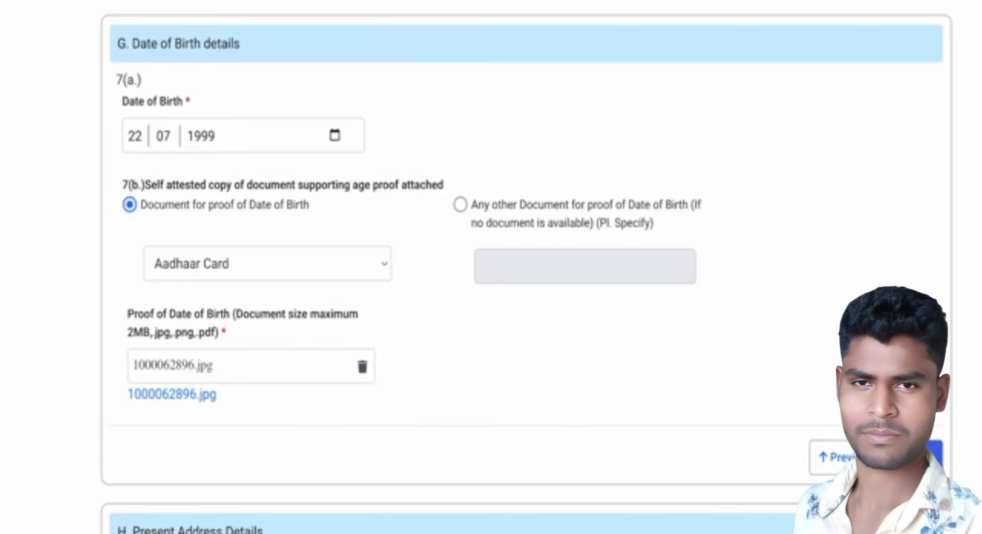
{"action": "left_click", "coordinate": [916, 457]}
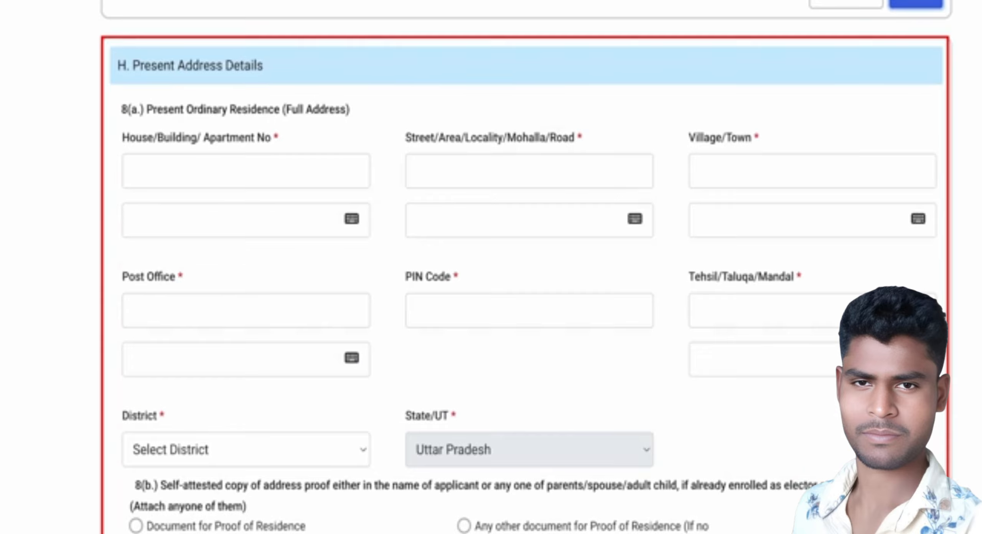
Fill in house number, street, village/town and post office, including the Hindi versions
{"action": "left_click", "coordinate": [210, 160]}
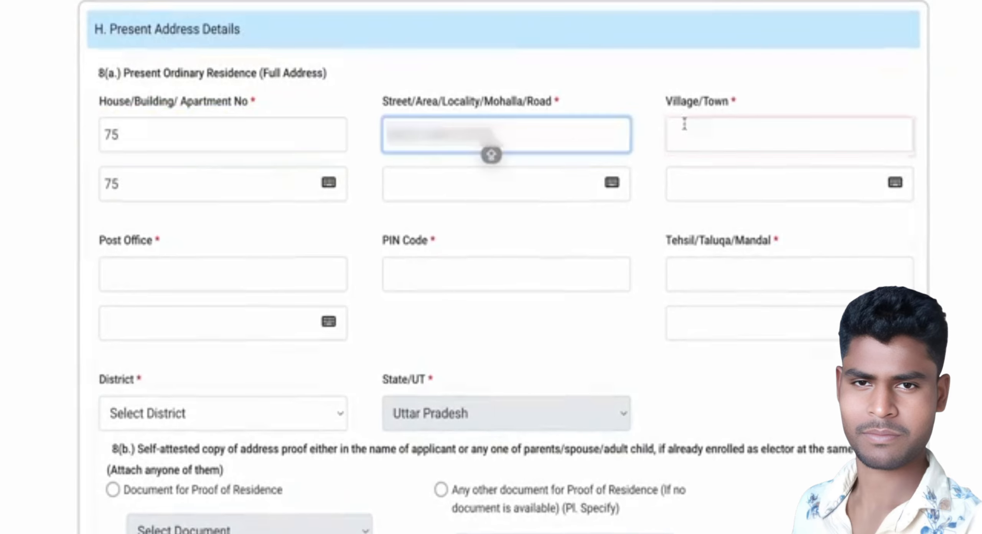
{"action": "left_click", "coordinate": [695, 125]}
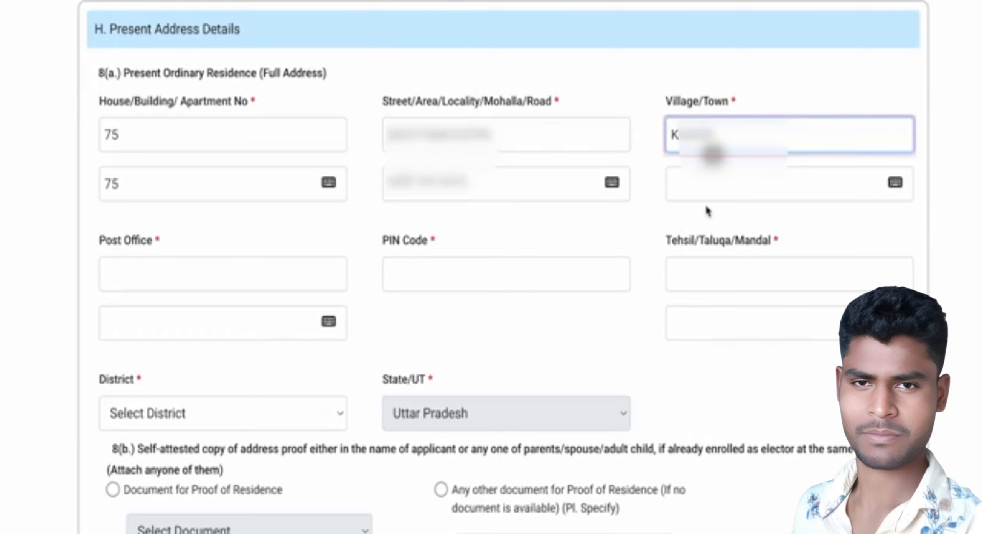
{"action": "left_click", "coordinate": [671, 217]}
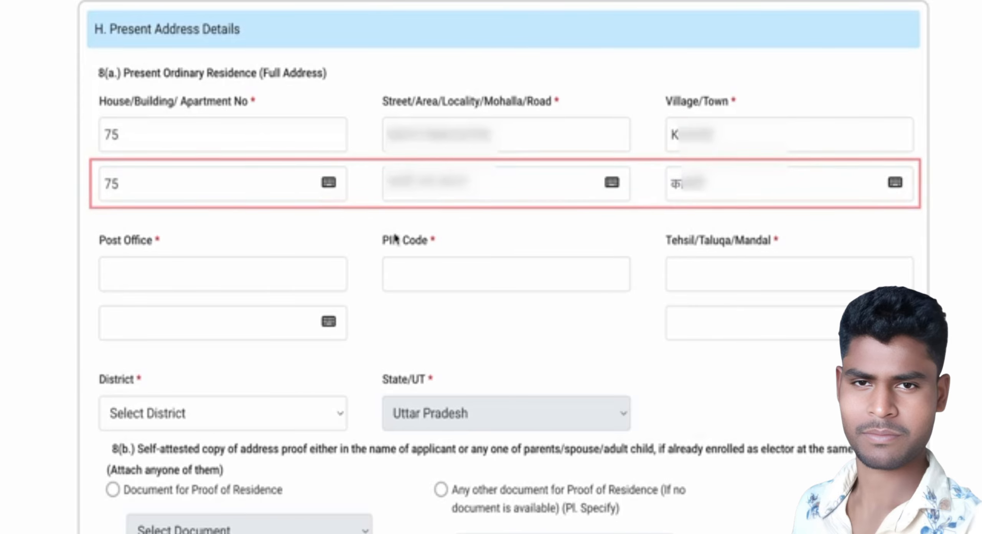
{"action": "left_click", "coordinate": [179, 264]}
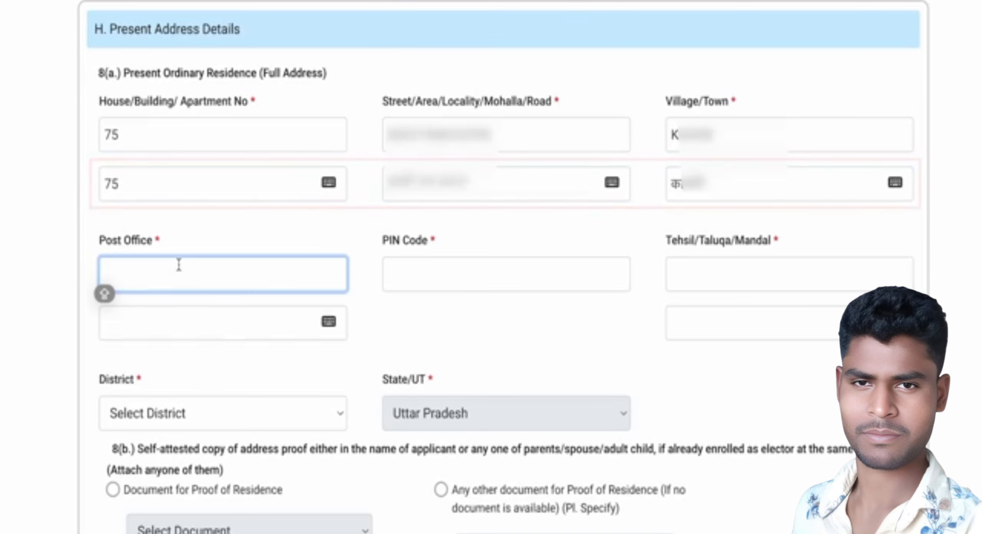
{"action": "type", "text": "KA"}
Enter the PIN code, Tehsil LUCKNOW and District Lucknow
{"action": "left_click", "coordinate": [407, 277]}
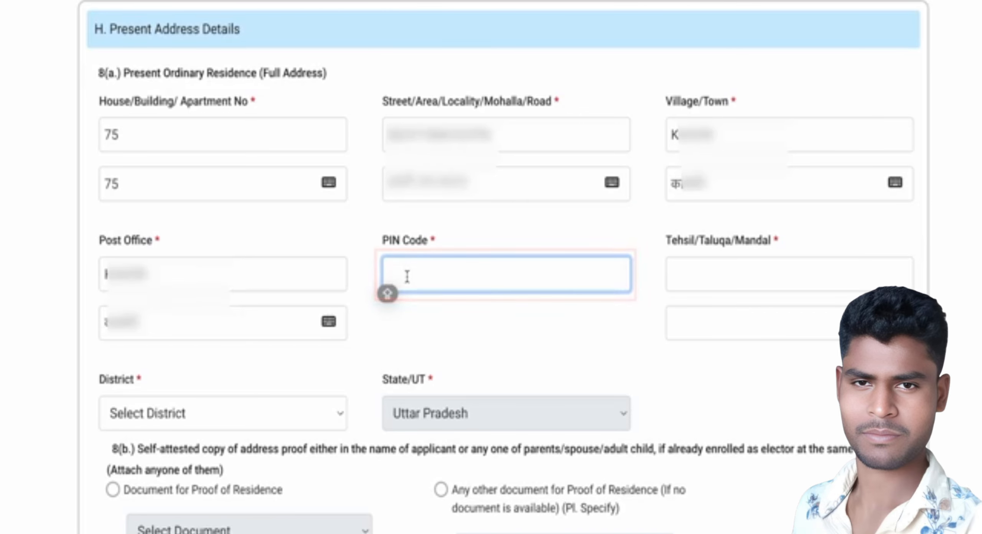
{"action": "left_click", "coordinate": [578, 328]}
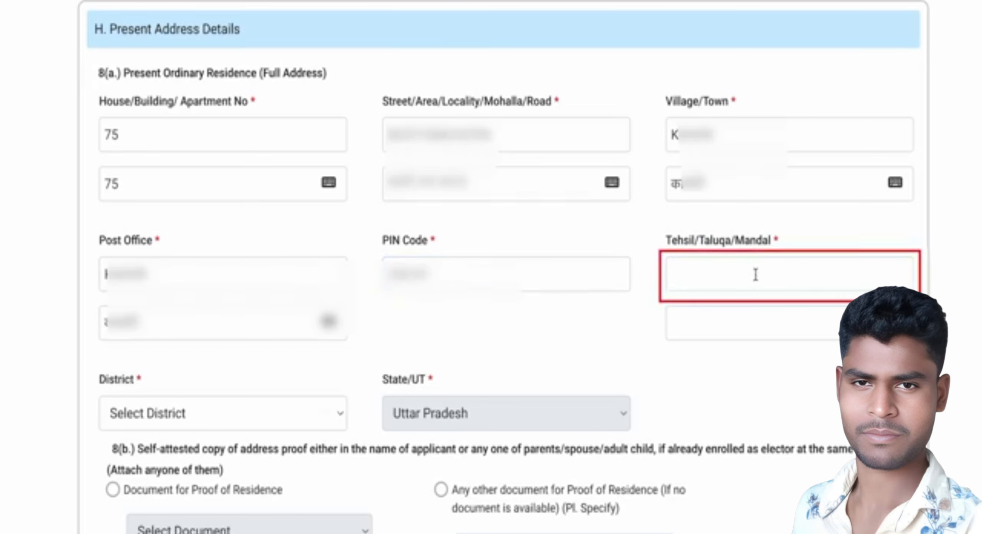
{"action": "left_click", "coordinate": [756, 275]}
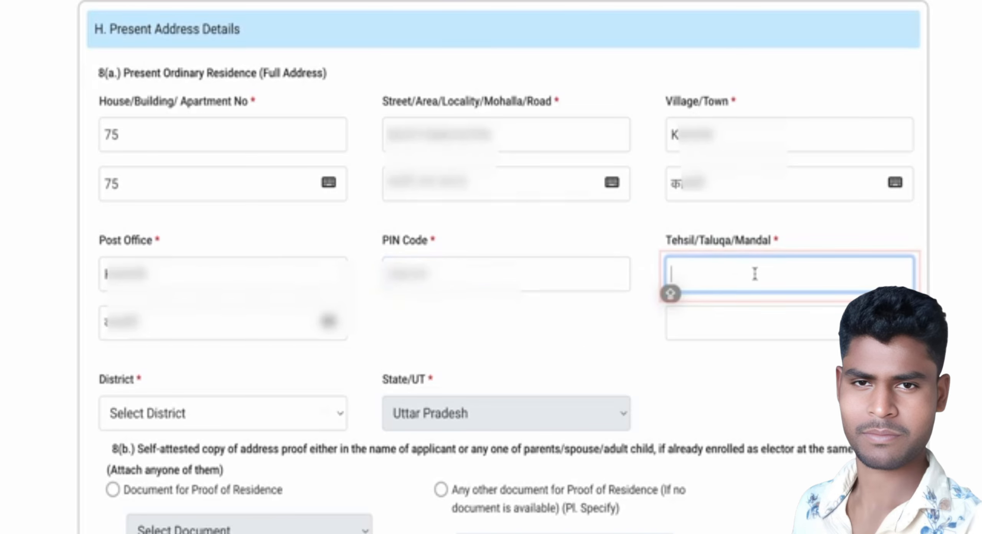
{"action": "type", "text": "LUCKNOW"}
{"action": "left_click", "coordinate": [558, 340]}
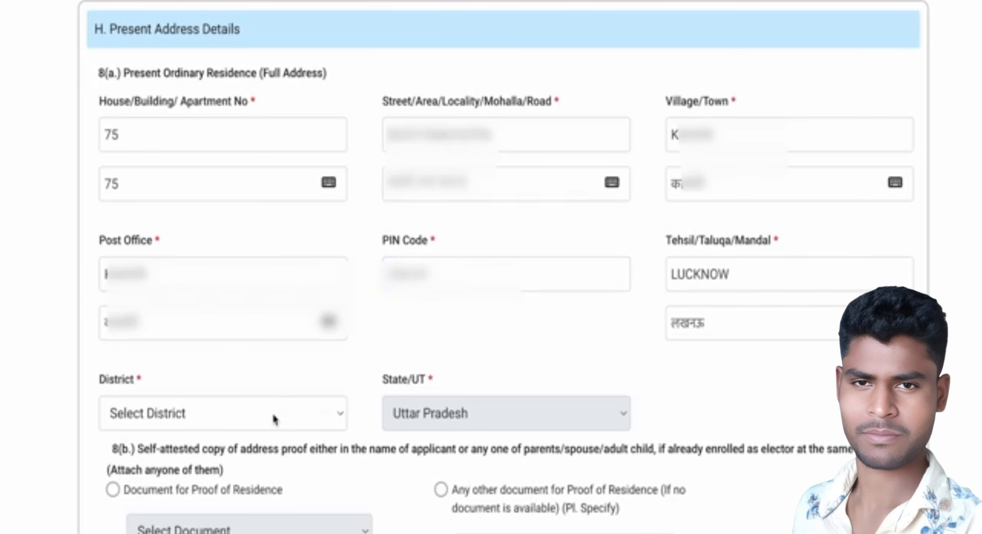
{"action": "left_click", "coordinate": [274, 420]}
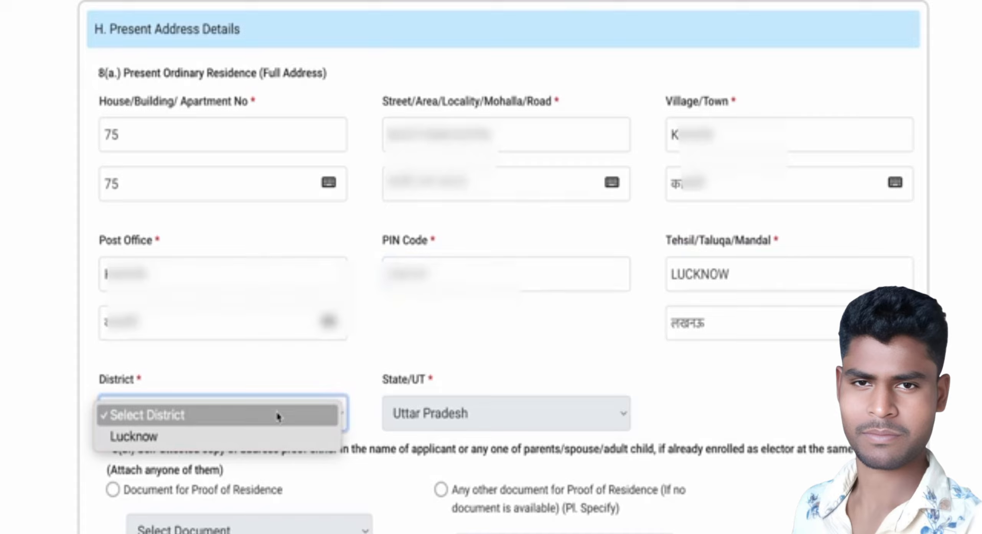
{"action": "left_click", "coordinate": [264, 440]}
{"action": "scroll", "coordinate": [116, 494], "scroll_direction": "down", "scroll_amount": 3}
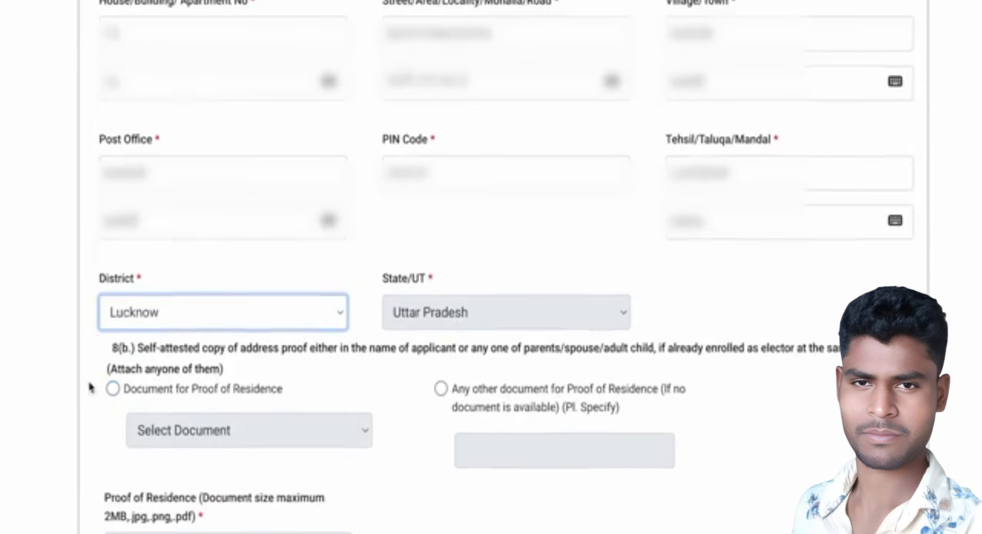
Select Aadhaar Card as residence proof and attach 1000062896.jpg
{"action": "left_click", "coordinate": [112, 384]}
{"action": "scroll", "coordinate": [112, 377], "scroll_direction": "down", "scroll_amount": 3}
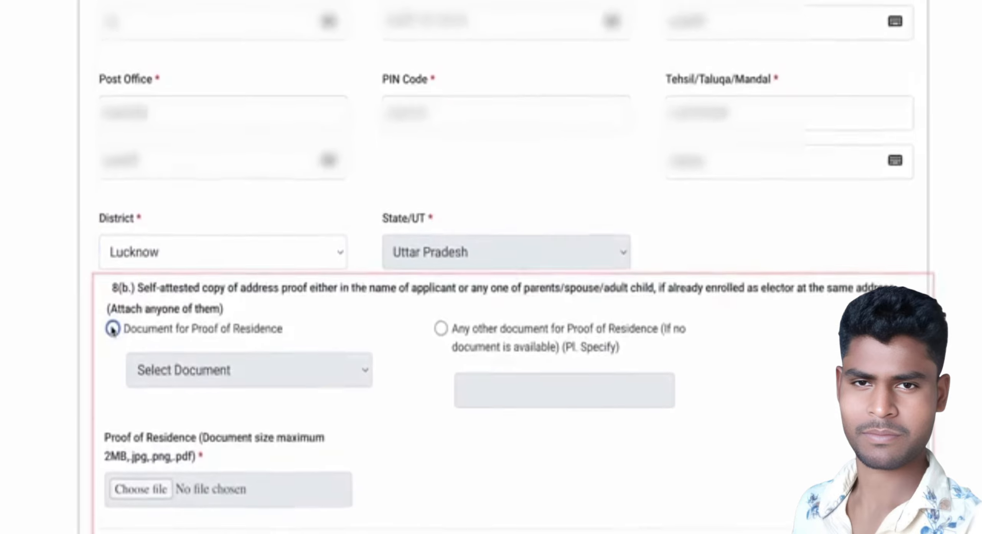
{"action": "left_click", "coordinate": [349, 319]}
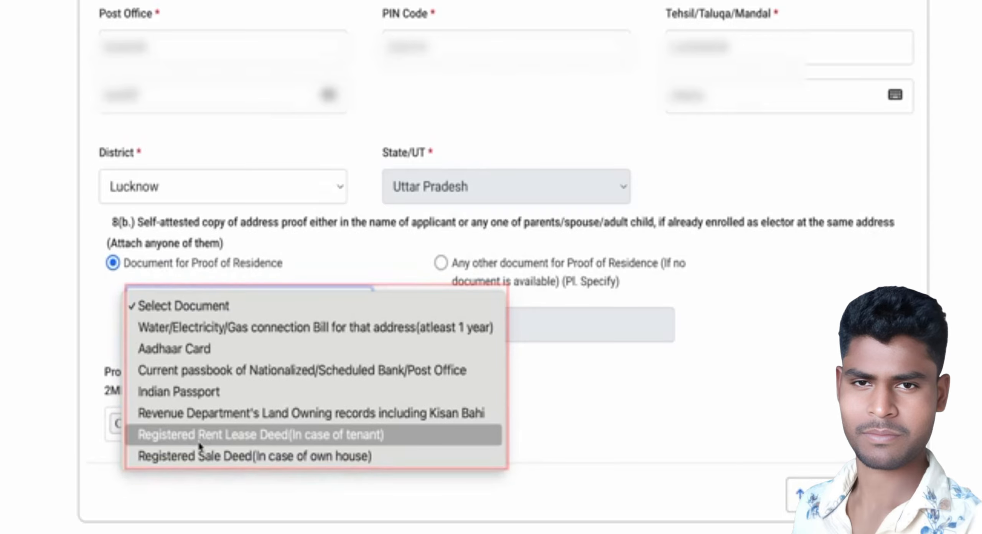
{"action": "left_click", "coordinate": [185, 348]}
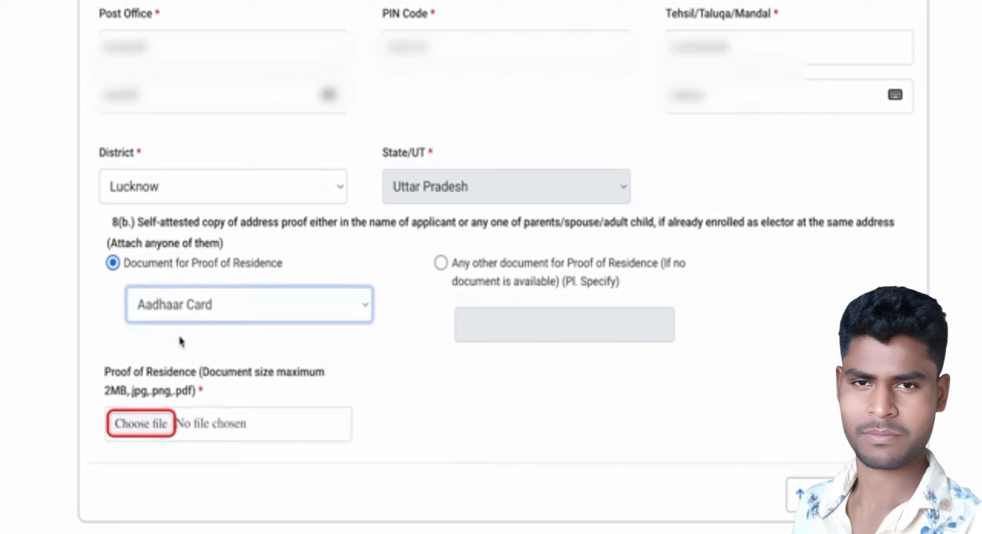
{"action": "left_click", "coordinate": [140, 423]}
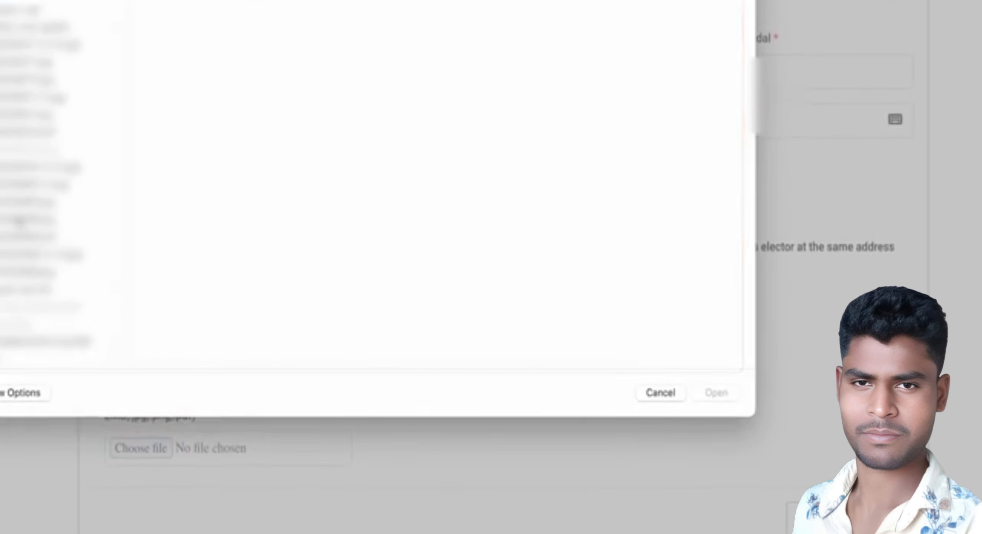
{"action": "left_click", "coordinate": [20, 206]}
{"action": "left_click", "coordinate": [712, 397]}
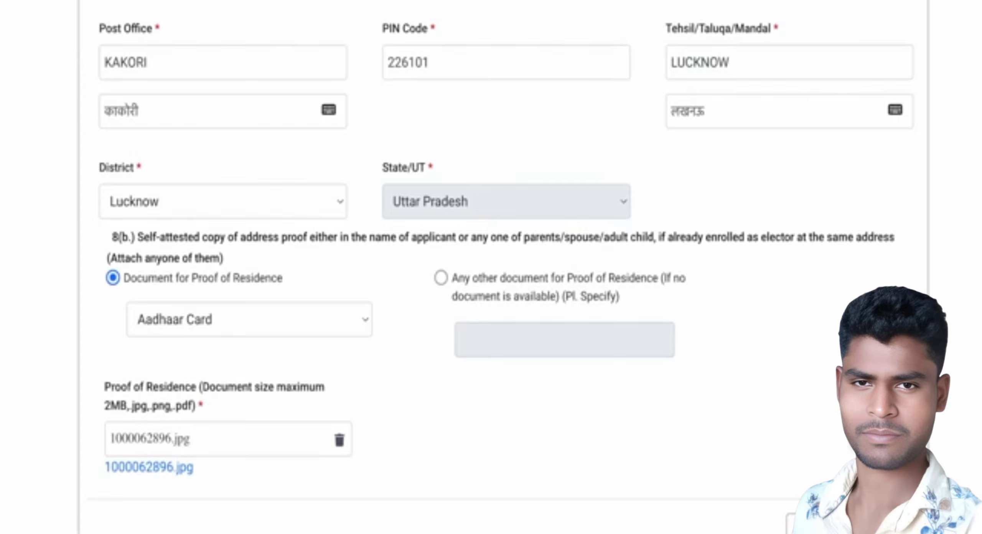
{"action": "scroll", "coordinate": [261, 230], "scroll_direction": "down", "scroll_amount": 10}
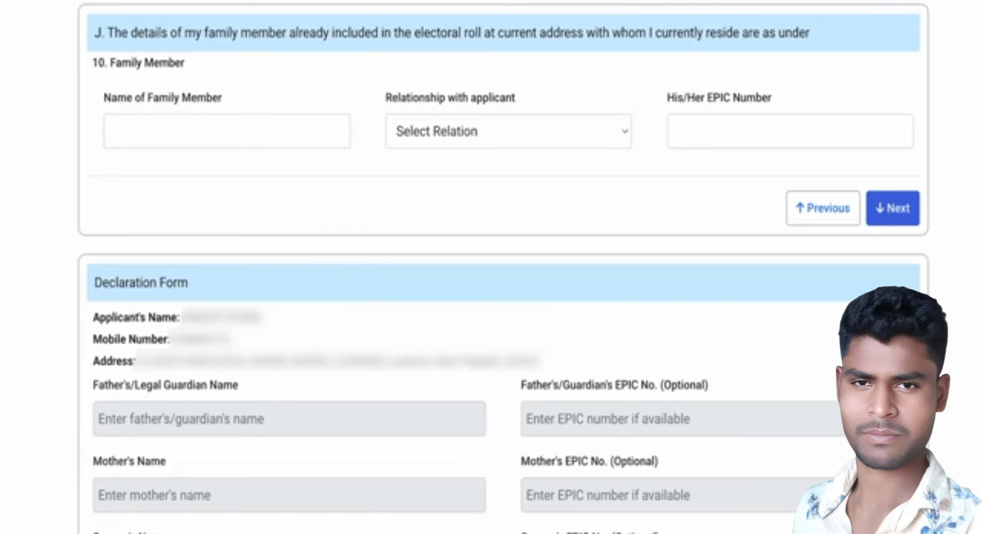
Enter the family member's name with relationship Husband, leave EPIC as is, and go to the Declaration Form
{"action": "left_click", "coordinate": [128, 124]}
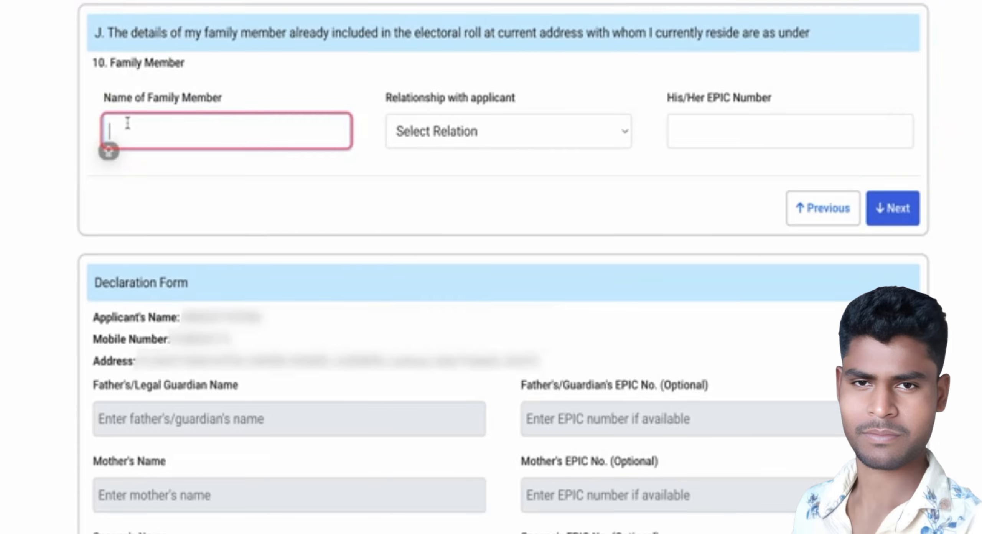
{"action": "left_click", "coordinate": [349, 178]}
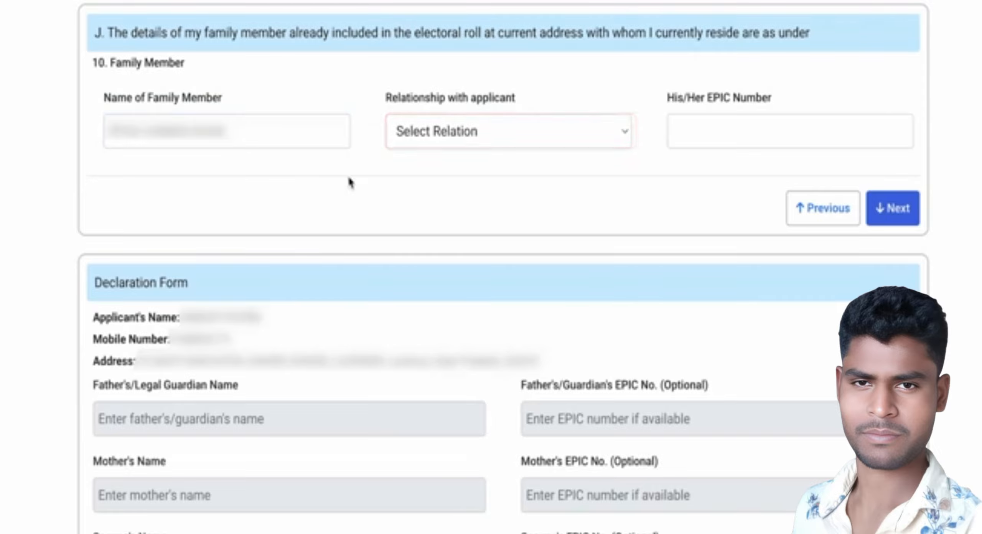
{"action": "left_click", "coordinate": [586, 130]}
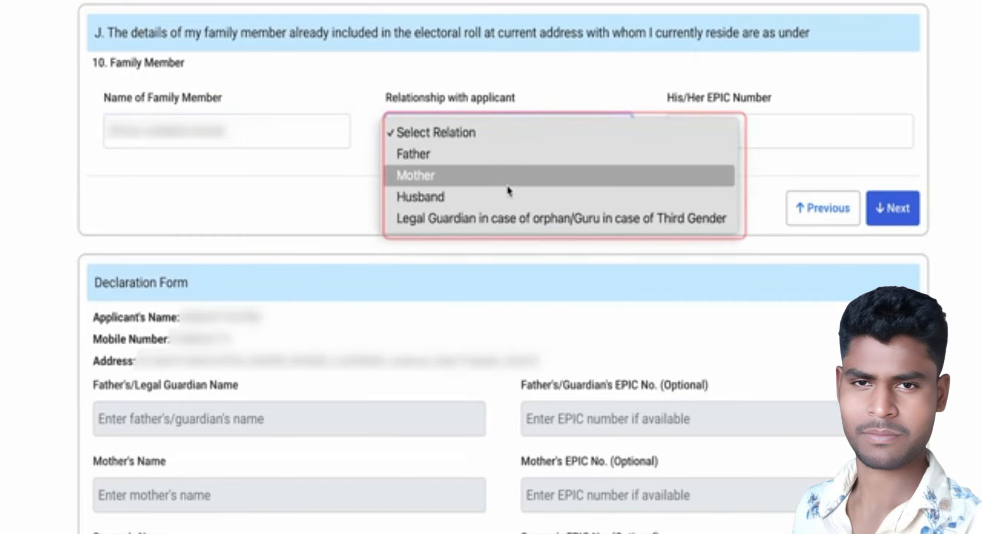
{"action": "left_click", "coordinate": [490, 207]}
{"action": "left_click", "coordinate": [740, 130]}
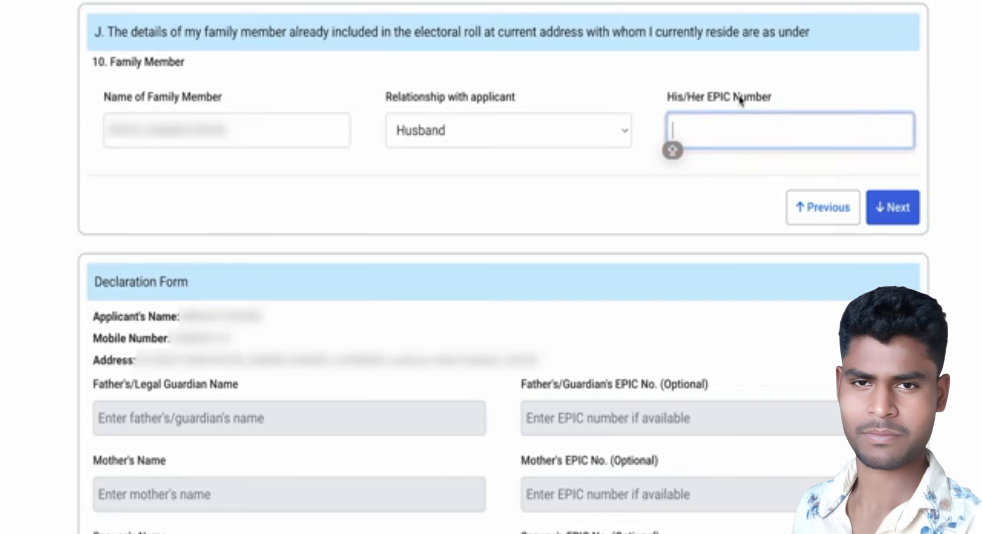
{"action": "left_click", "coordinate": [886, 215]}
{"action": "left_click", "coordinate": [184, 165]}
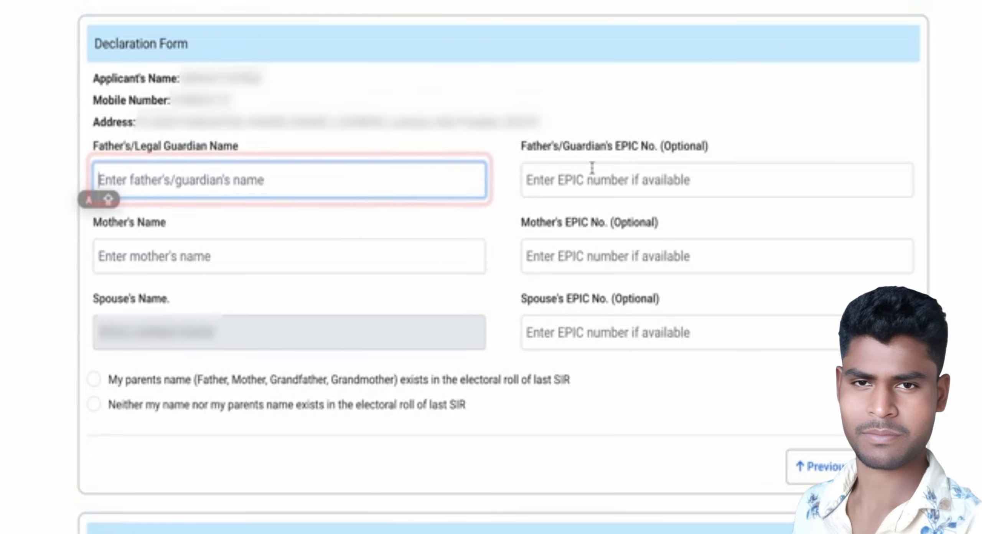
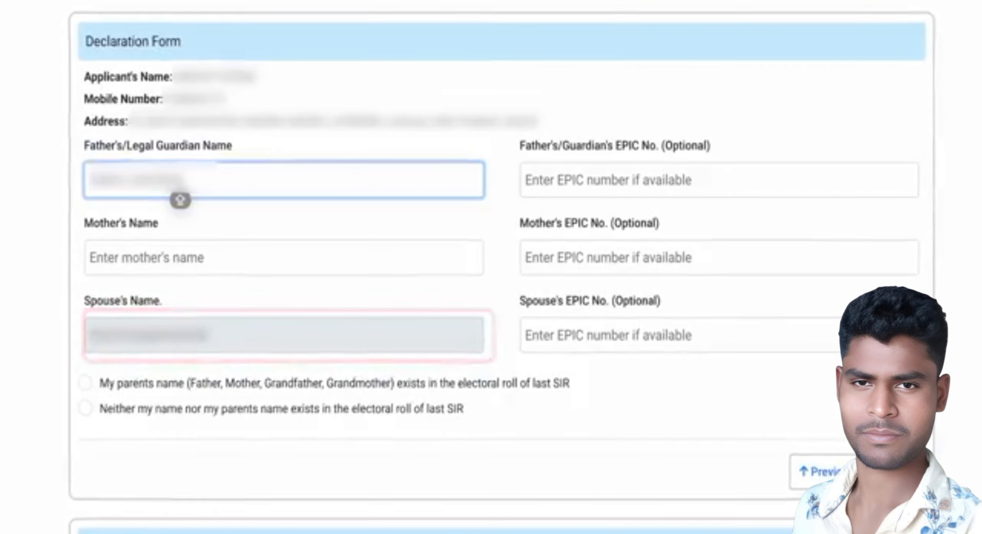
Fill in the father's and mother's names and declare the parents' names exist in the last SIR roll
{"action": "key", "text": "Tab"}
{"action": "left_click", "coordinate": [201, 260]}
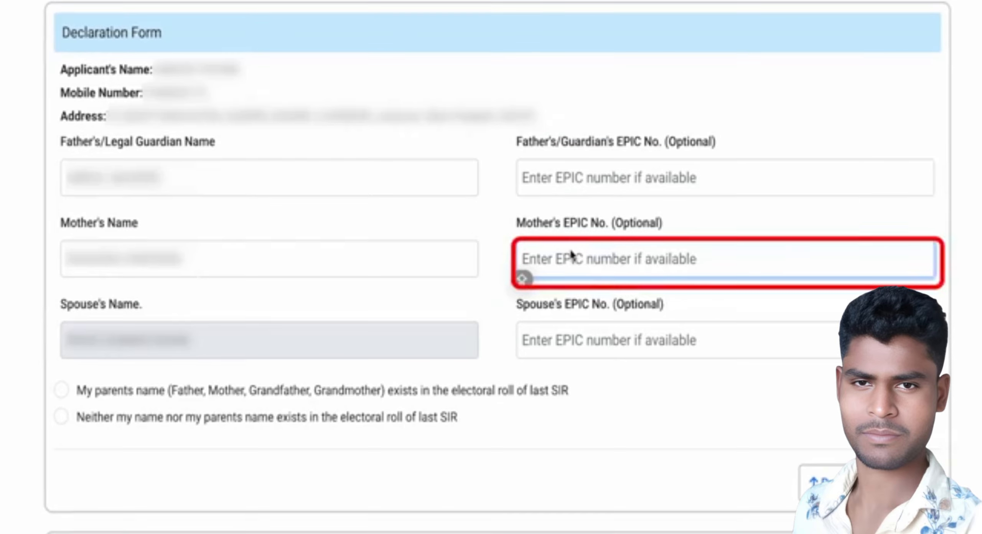
{"action": "left_click", "coordinate": [569, 249]}
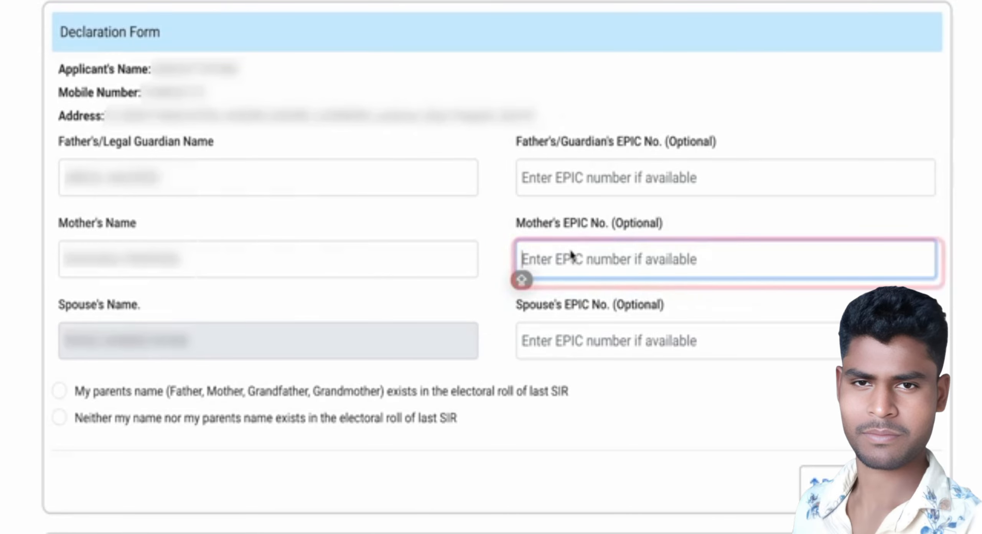
{"action": "left_click", "coordinate": [599, 341]}
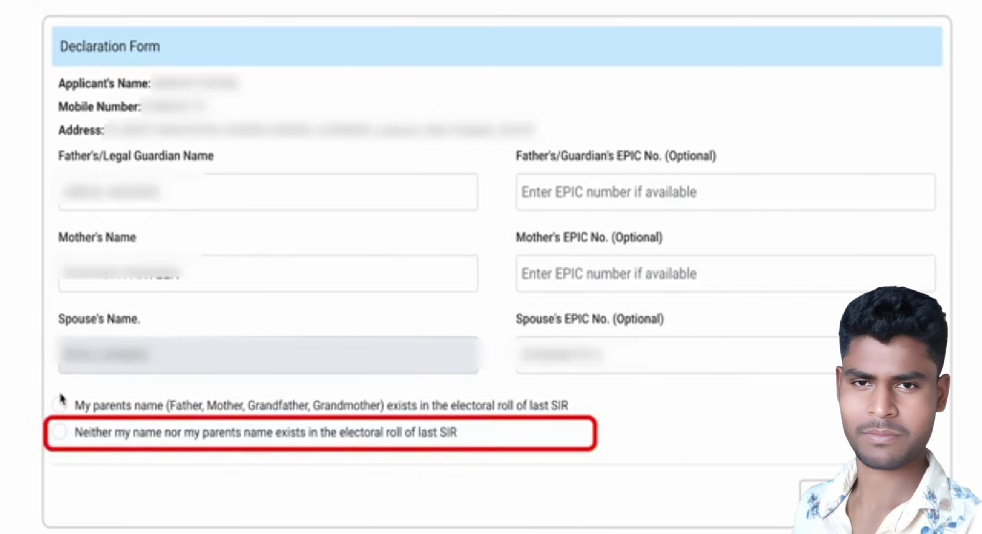
{"action": "left_click", "coordinate": [61, 413]}
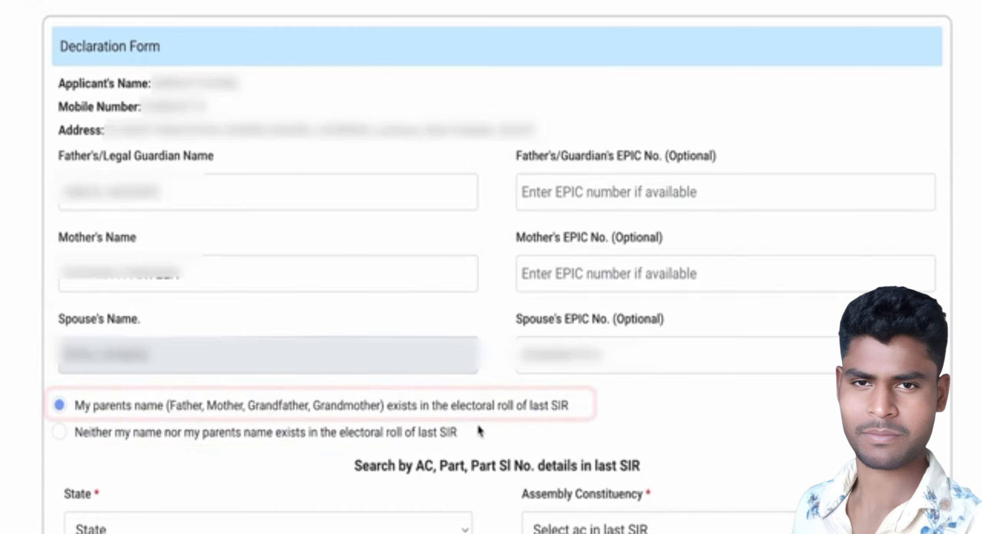
{"action": "scroll", "coordinate": [395, 399], "scroll_direction": "down", "scroll_amount": 3}
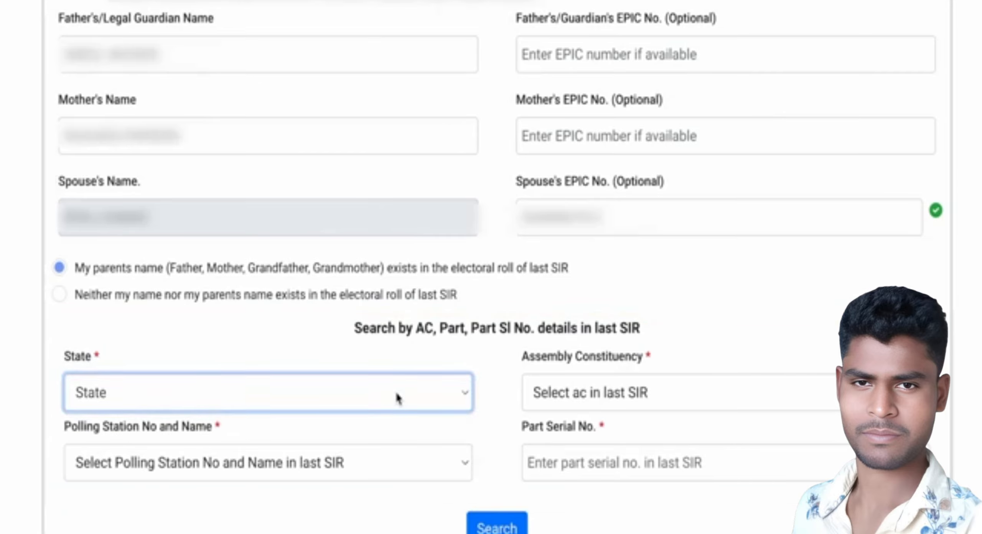
Search the last SIR roll in S24-UTTAR PRADESH by assembly constituency, polling station and part serial no
{"action": "left_click", "coordinate": [397, 399]}
{"action": "scroll", "coordinate": [396, 524], "scroll_direction": "down", "scroll_amount": 5}
{"action": "left_click", "coordinate": [395, 516]}
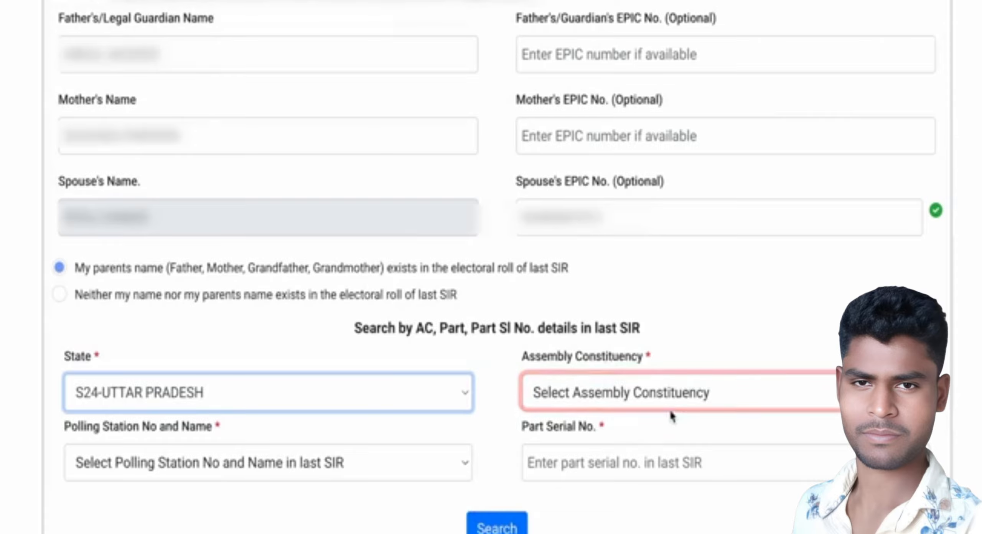
{"action": "left_click", "coordinate": [686, 393]}
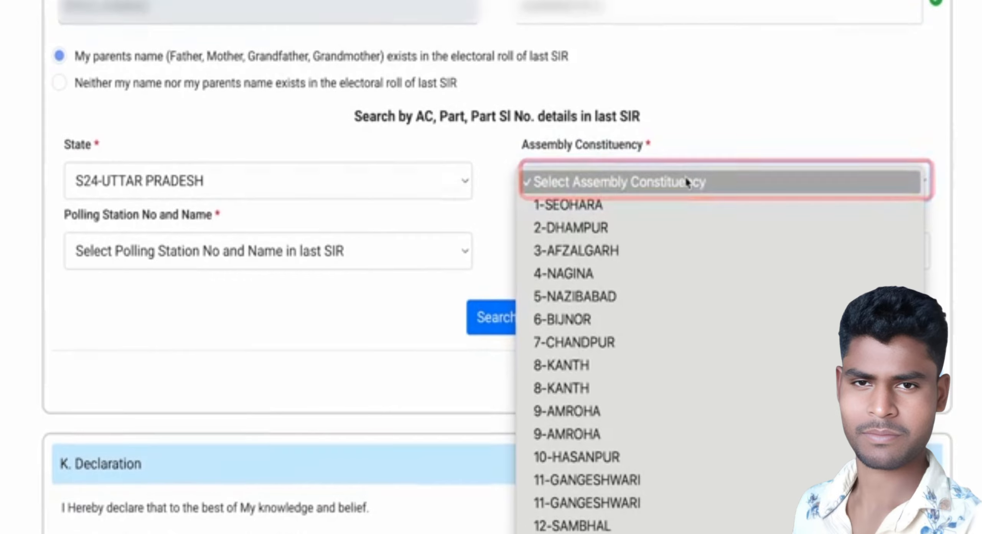
{"action": "left_click", "coordinate": [626, 503]}
{"action": "left_click", "coordinate": [192, 249]}
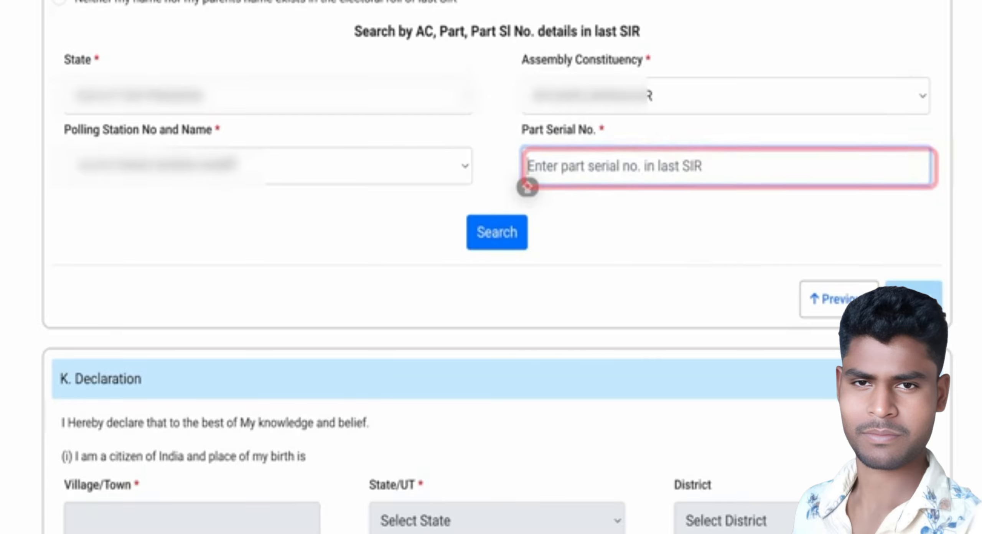
{"action": "type", "text": "???"}
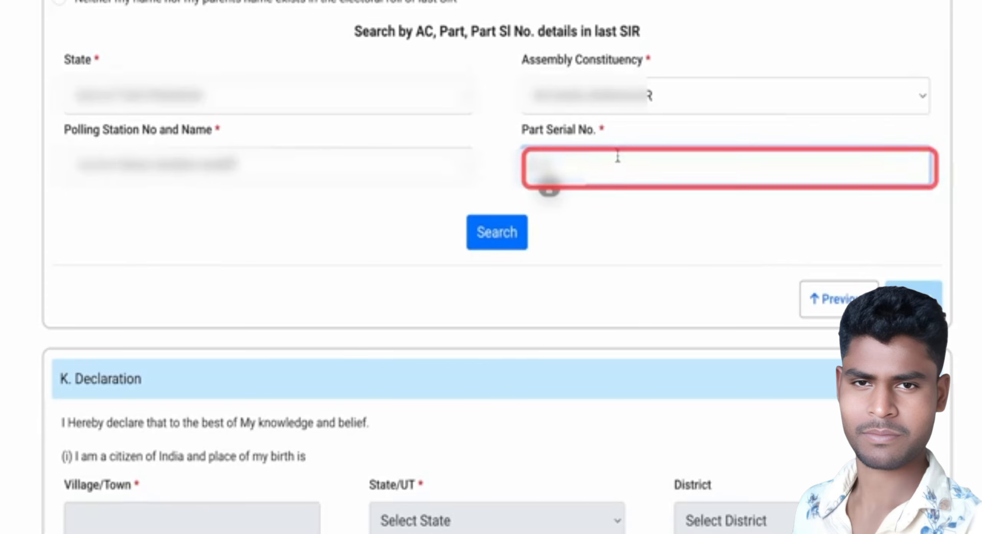
{"action": "left_click", "coordinate": [498, 241]}
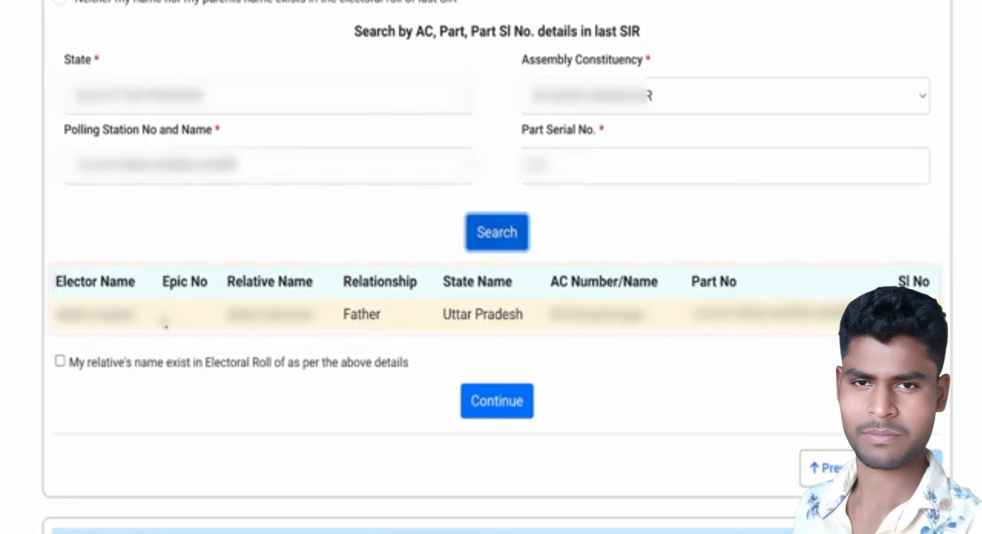
Confirm the father's found roll entry and continue with the relative's details
{"action": "left_click", "coordinate": [60, 361]}
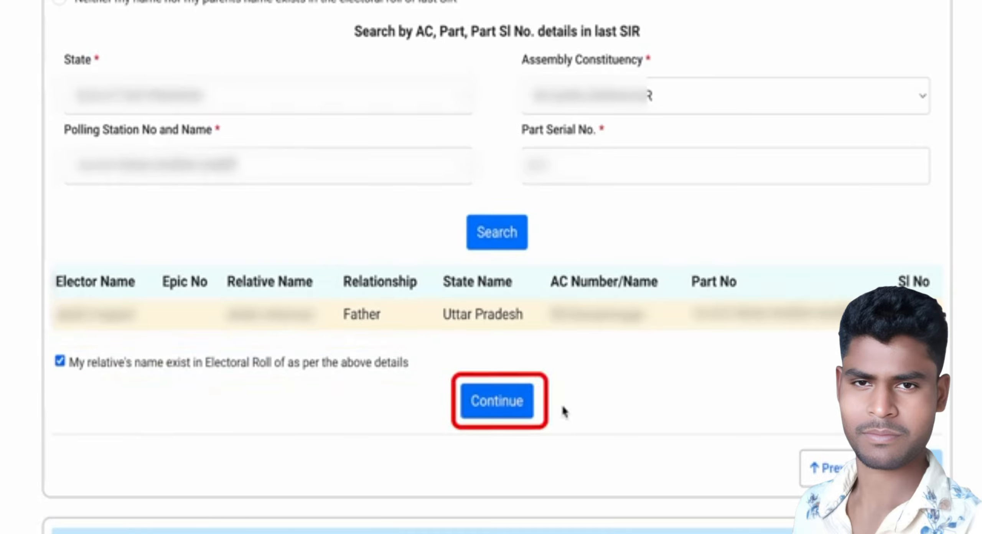
{"action": "left_click", "coordinate": [521, 409]}
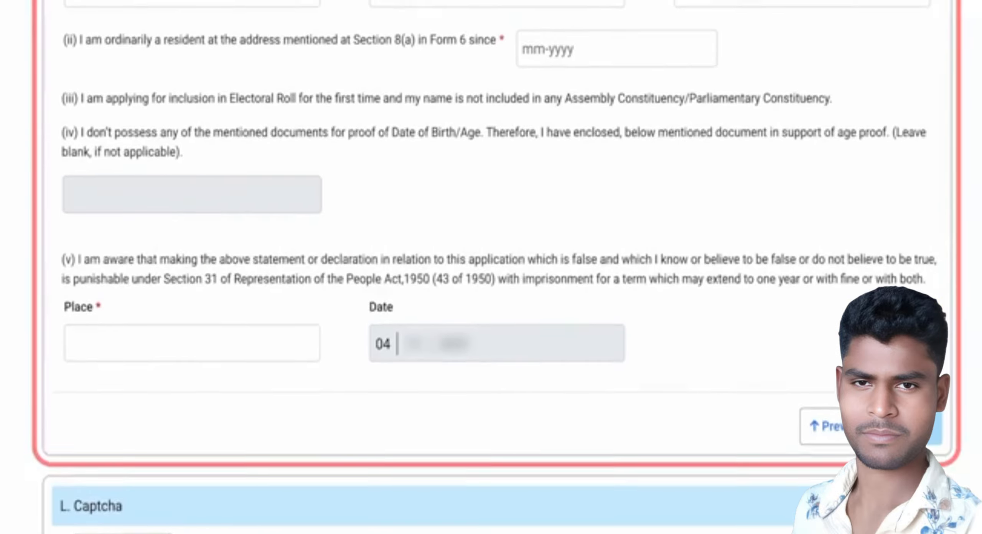
{"action": "scroll", "coordinate": [231, 137], "scroll_direction": "up", "scroll_amount": 3}
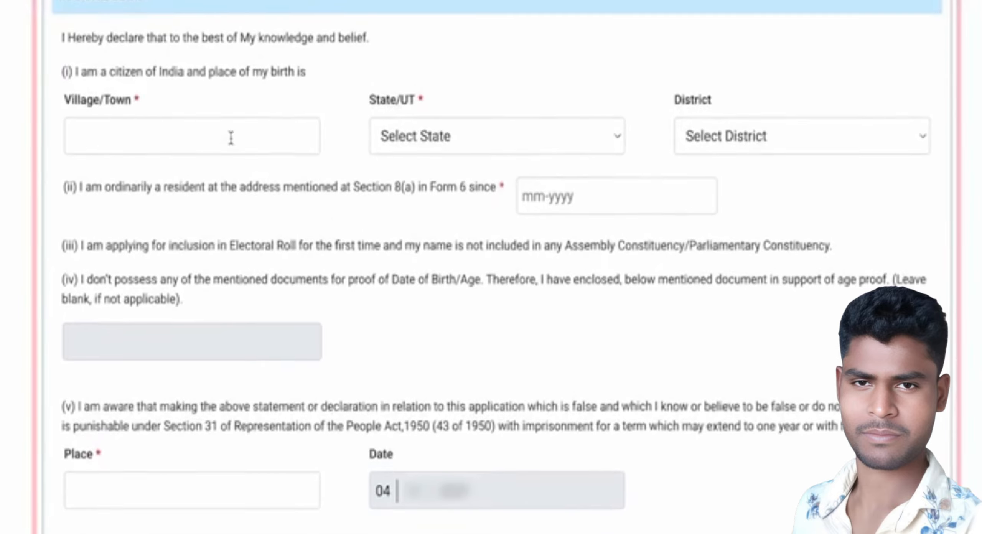
{"action": "left_click", "coordinate": [231, 138]}
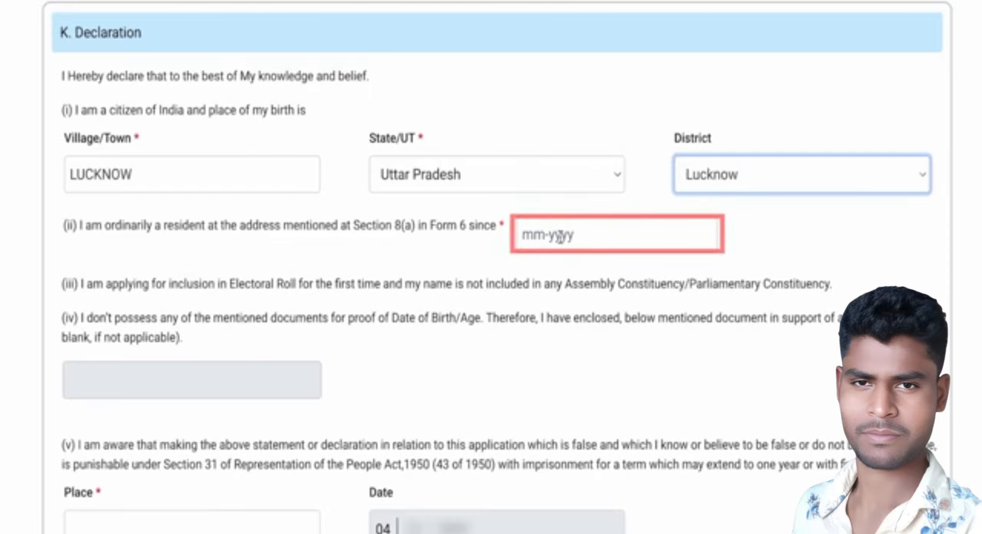
{"action": "left_click", "coordinate": [523, 249]}
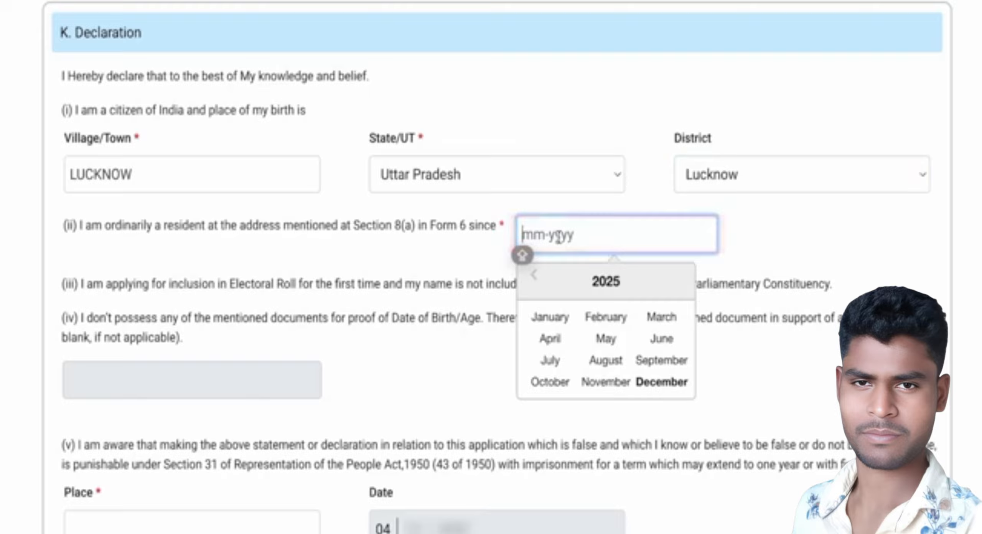
{"action": "left_click", "coordinate": [533, 279]}
{"action": "left_click", "coordinate": [533, 279]}
{"action": "left_click", "coordinate": [533, 279]}
{"action": "left_click", "coordinate": [533, 279]}
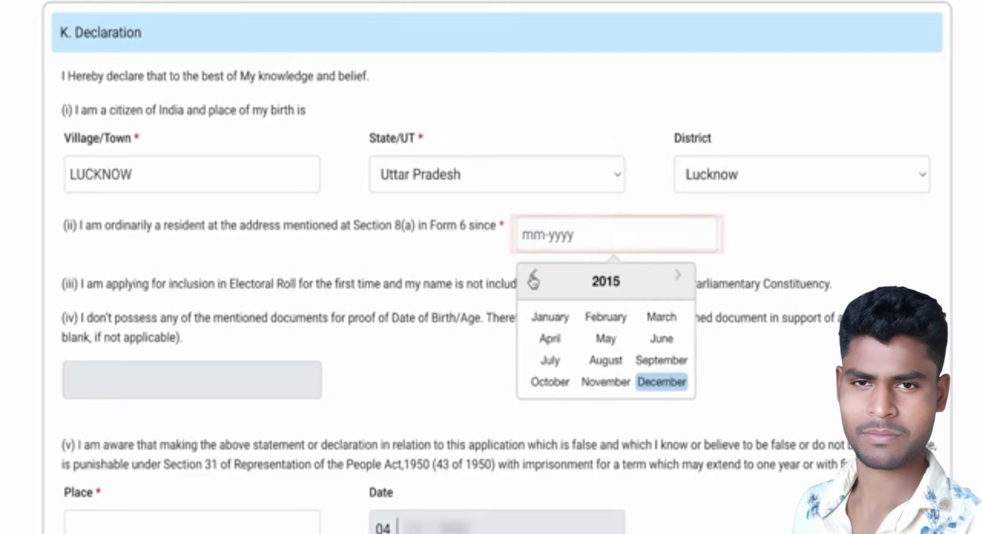
{"action": "left_click", "coordinate": [533, 279]}
{"action": "left_click", "coordinate": [533, 280]}
{"action": "left_click", "coordinate": [532, 279]}
{"action": "left_click", "coordinate": [549, 361]}
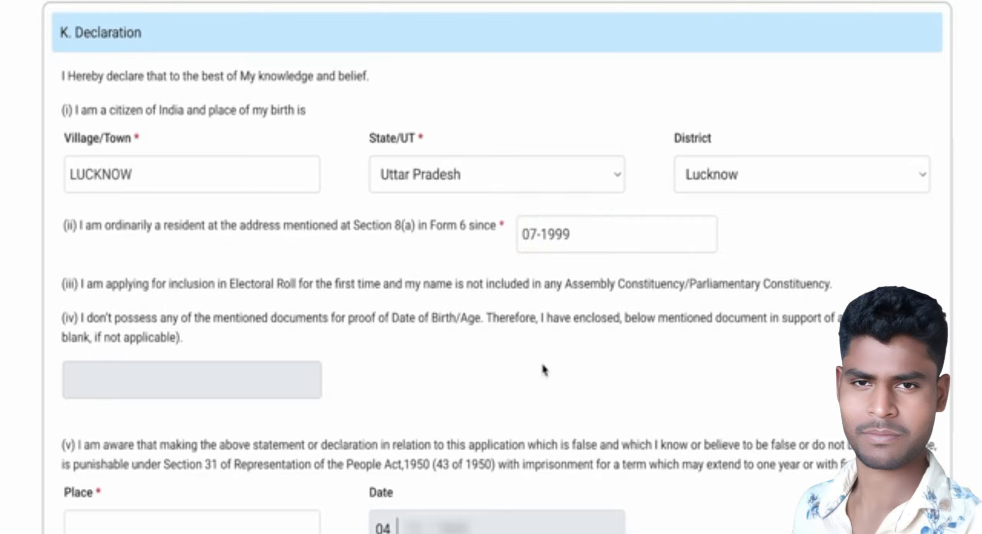
Enter LUCKNOW as the place of declaration
{"action": "scroll", "coordinate": [175, 423], "scroll_direction": "down", "scroll_amount": 3}
{"action": "left_click", "coordinate": [180, 400]}
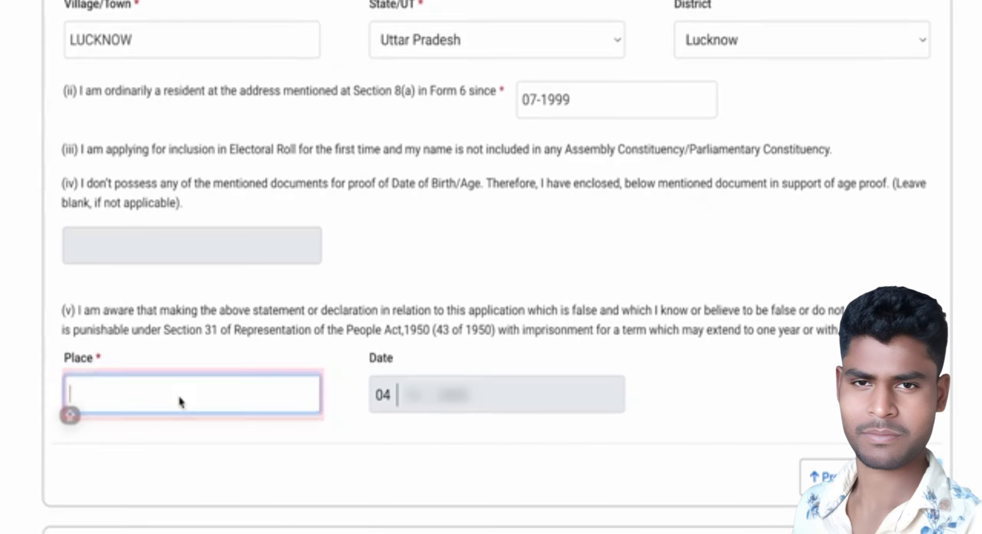
{"action": "type", "text": "LUCKNOW"}
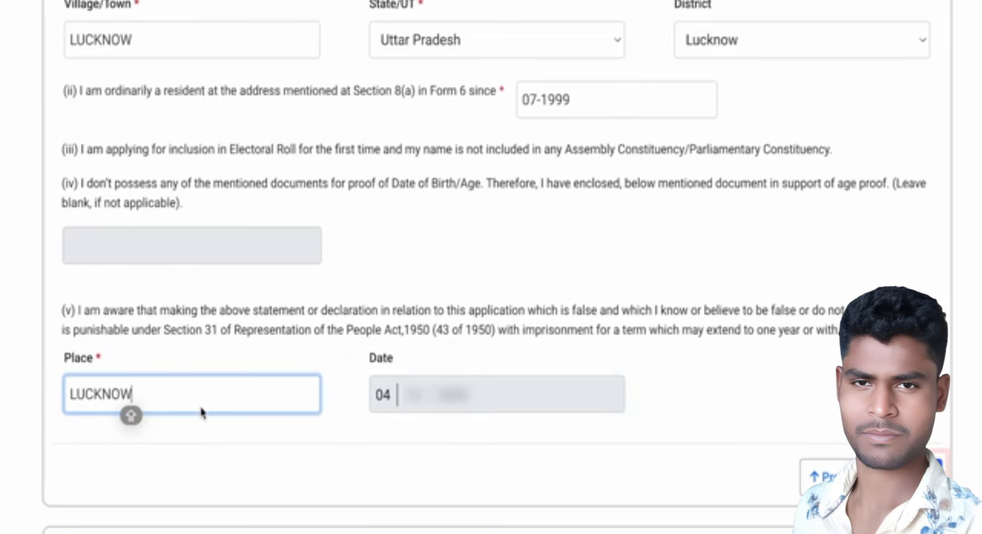
{"action": "scroll", "coordinate": [759, 432], "scroll_direction": "down", "scroll_amount": 5}
{"action": "left_click", "coordinate": [165, 336]}
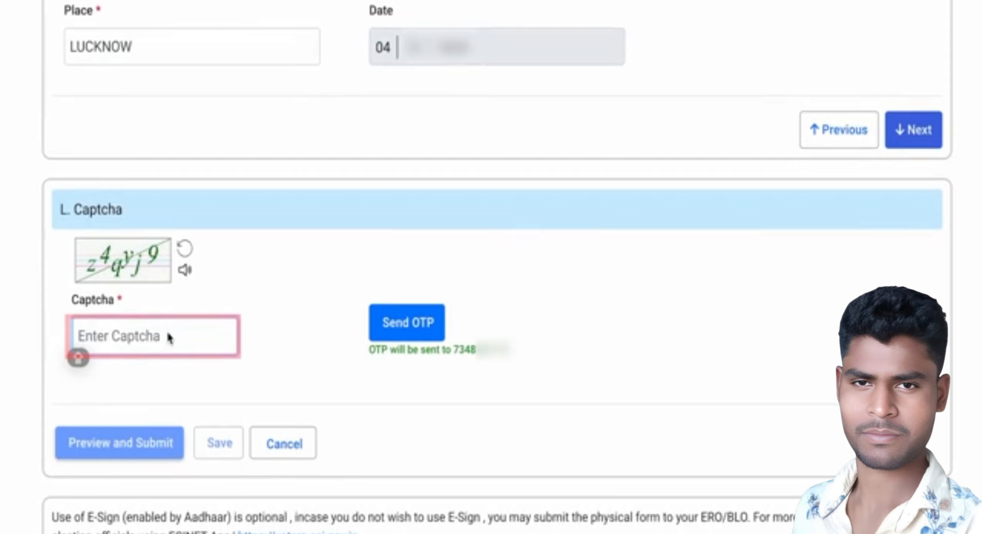
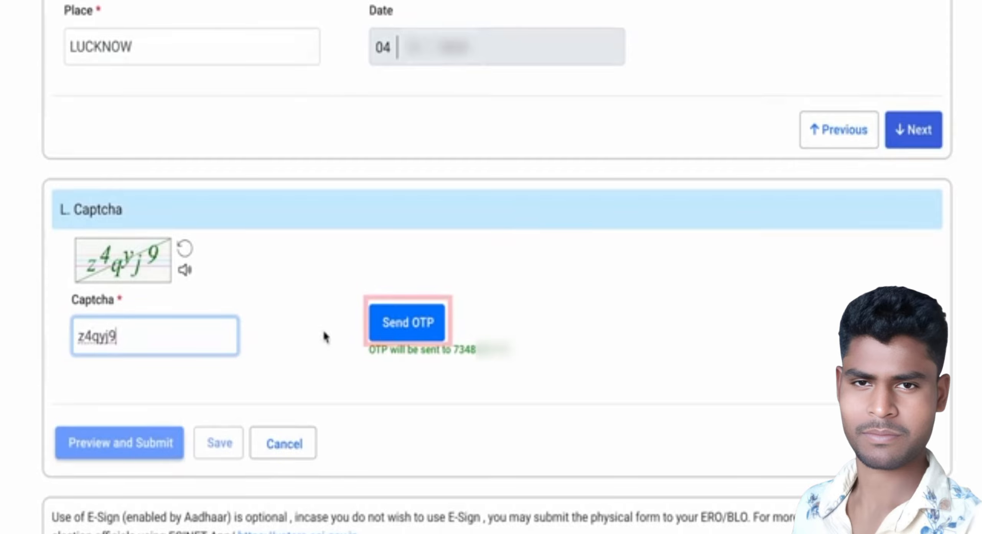
Enter the captcha and the mobile OTP received, then open the Form-6 application preview
{"action": "left_click", "coordinate": [414, 333]}
{"action": "left_click", "coordinate": [143, 380]}
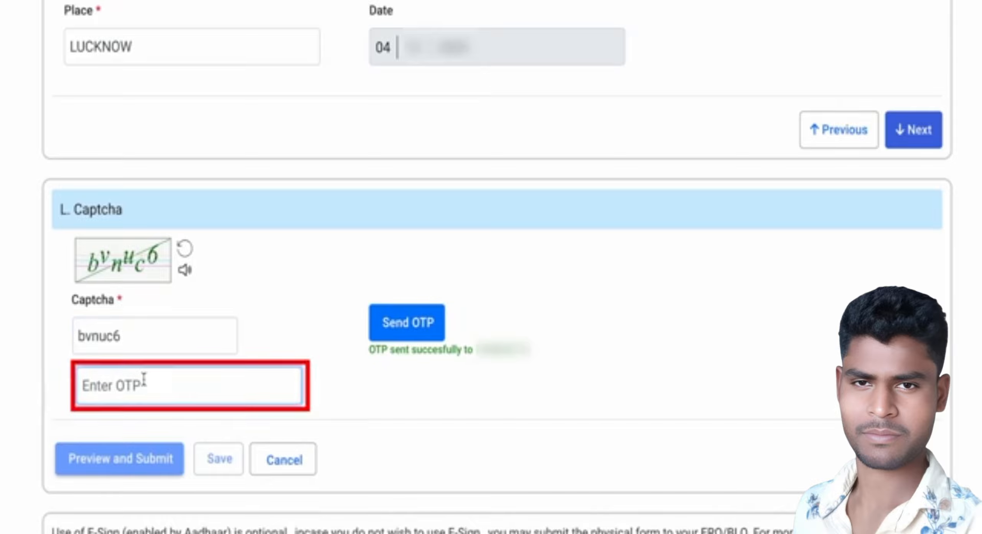
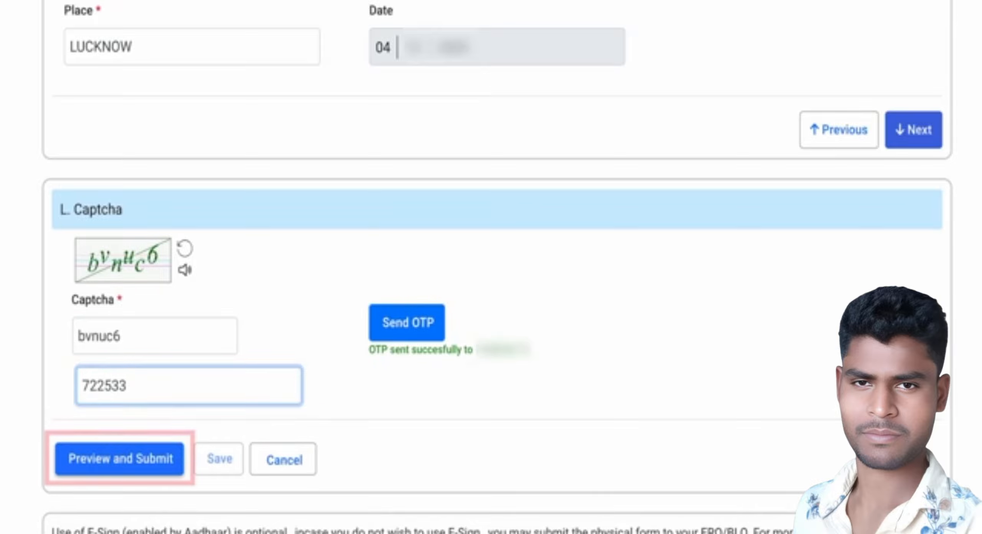
{"action": "left_click", "coordinate": [129, 457]}
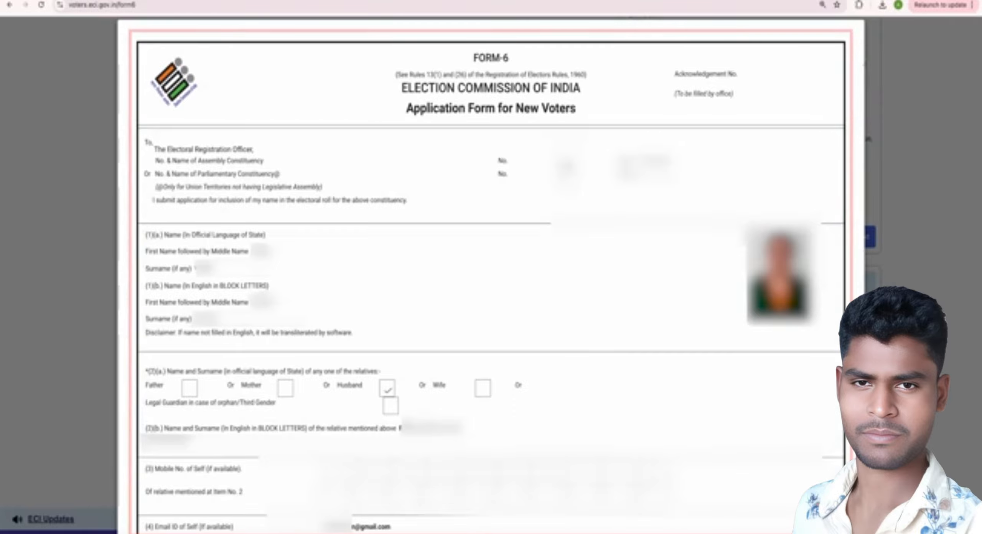
E-sign the application with the Aadhaar number and Aadhaar OTP, and submit it
{"action": "scroll", "coordinate": [623, 377], "scroll_direction": "down", "scroll_amount": 20}
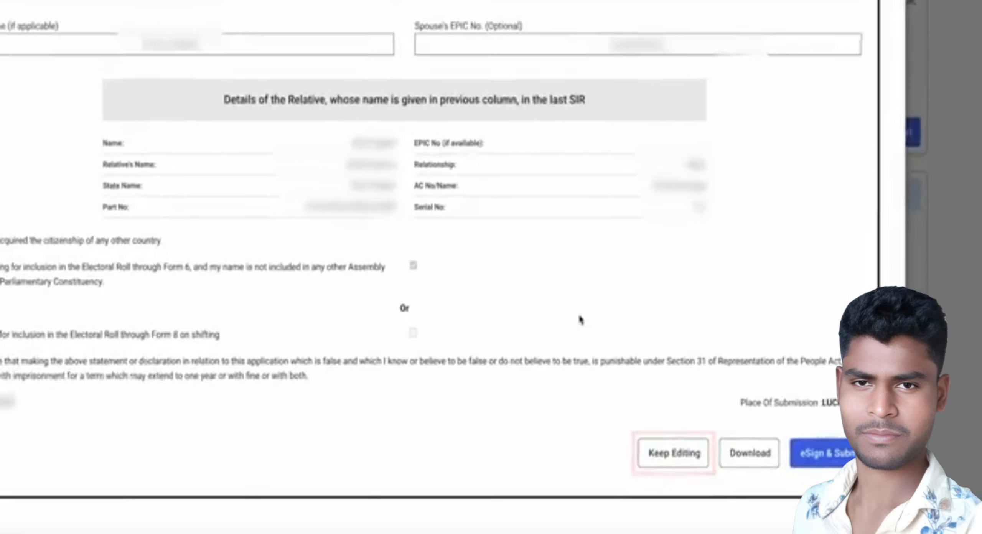
{"action": "left_click", "coordinate": [840, 445]}
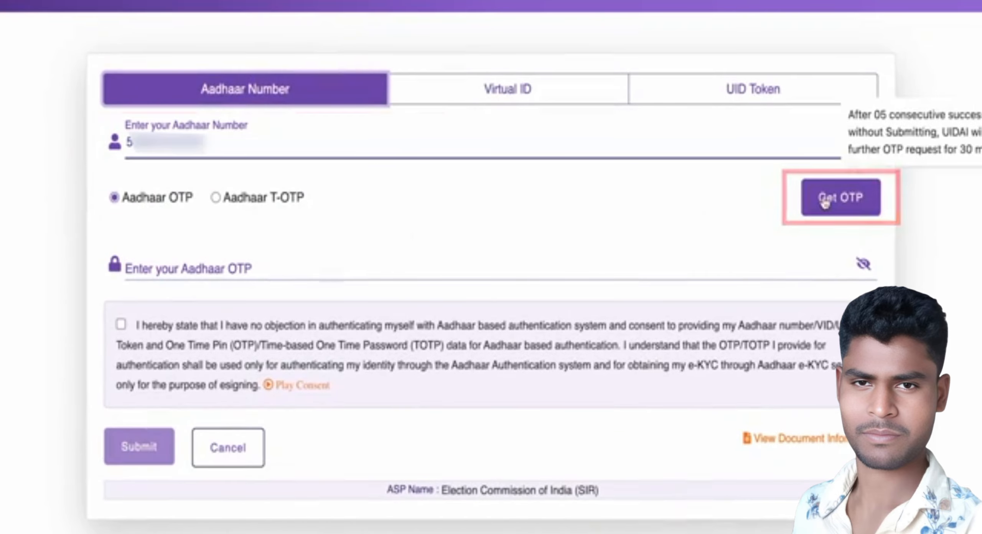
{"action": "left_click", "coordinate": [824, 197]}
{"action": "left_click", "coordinate": [252, 274]}
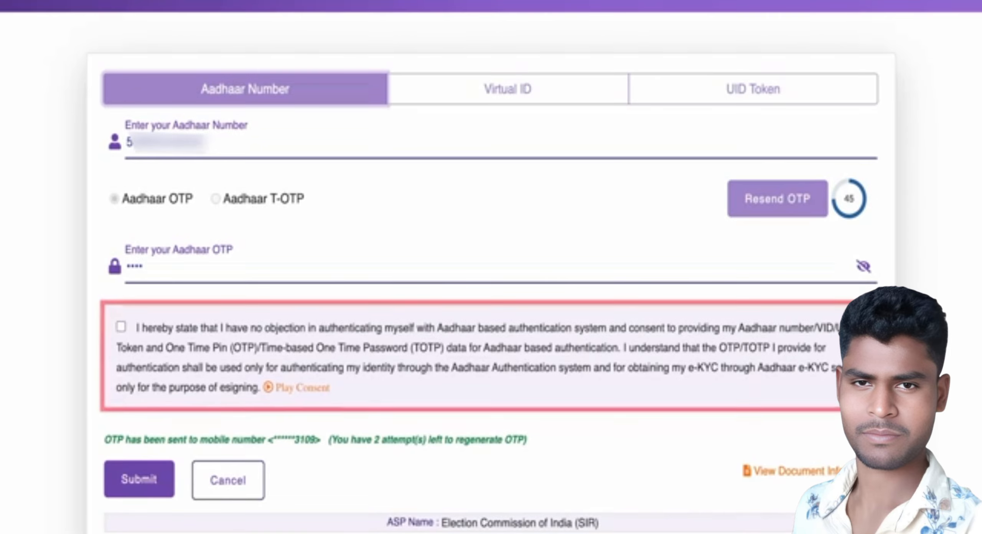
{"action": "type", "text": "••"}
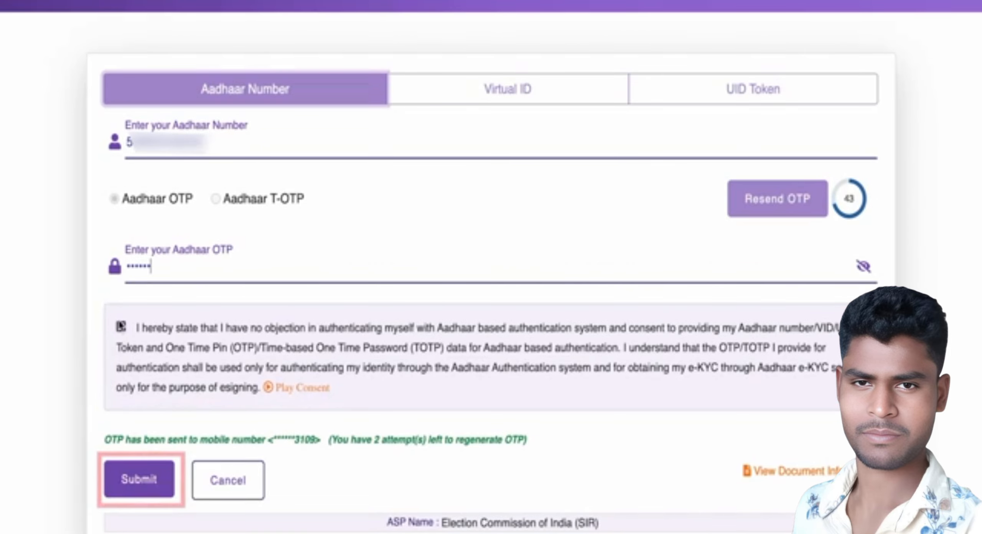
{"action": "left_click", "coordinate": [132, 486]}
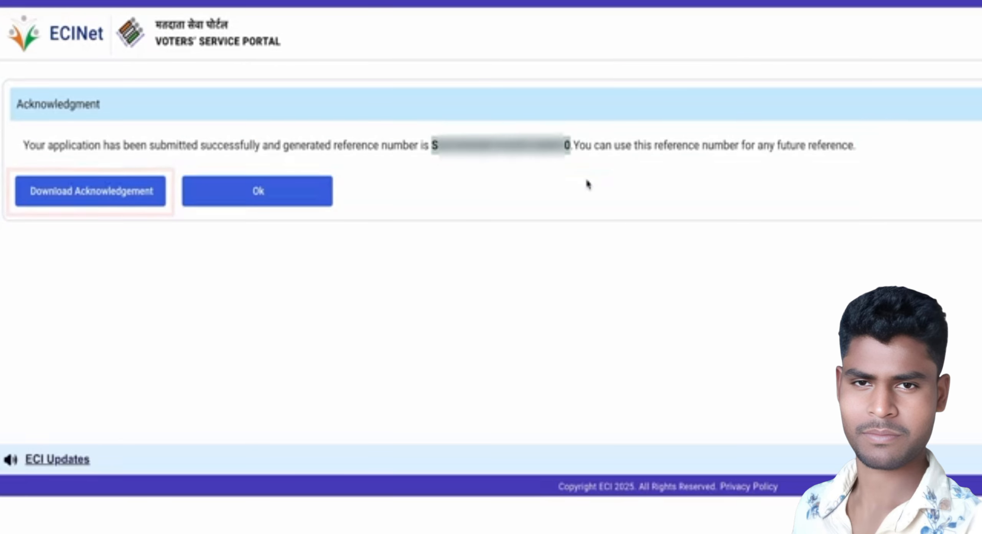
Download the acknowledgement PDF and return to the portal home page
{"action": "left_click", "coordinate": [149, 206]}
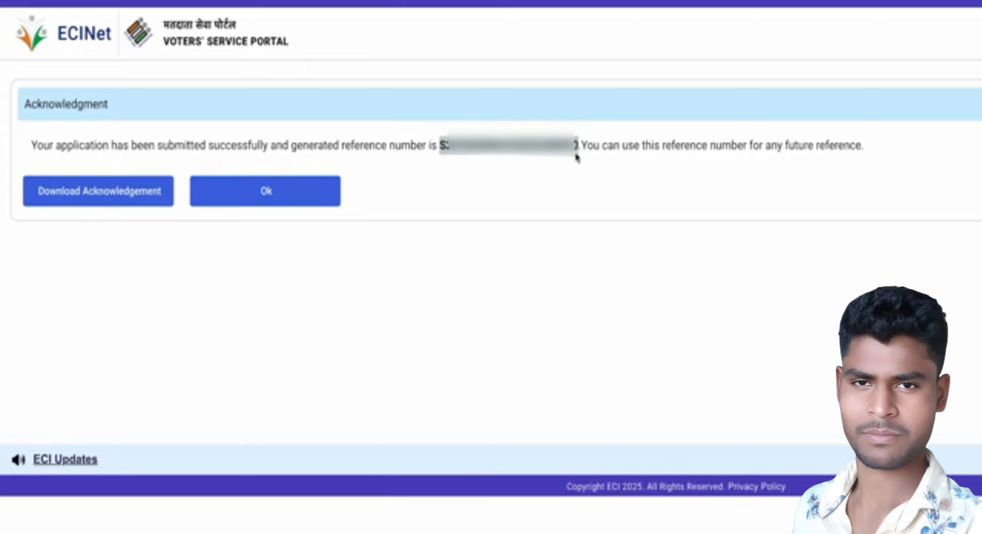
{"action": "left_click", "coordinate": [312, 204]}
{"action": "scroll", "coordinate": [798, 261], "scroll_direction": "down", "scroll_amount": 10}
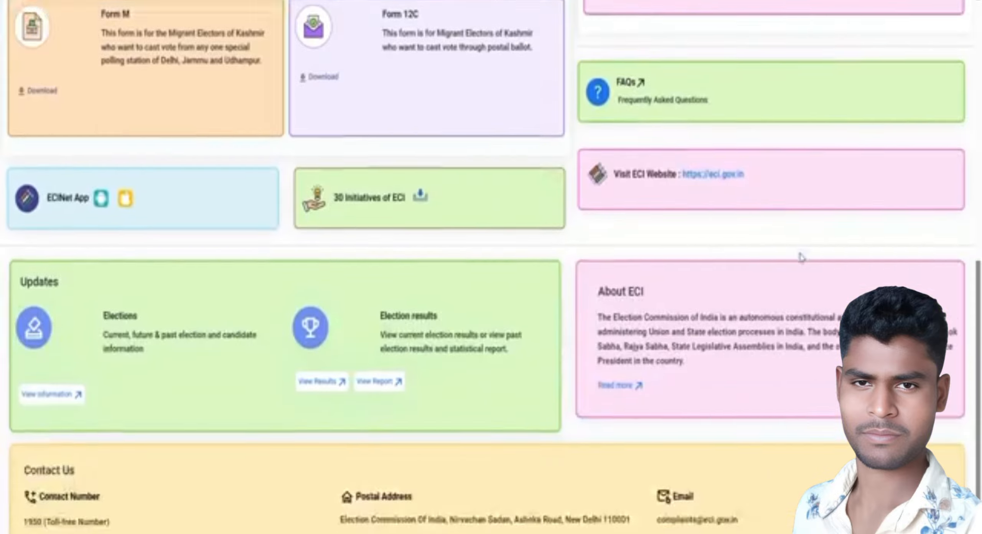
Track the FORM6 application by its reference number and expand its status history
{"action": "scroll", "coordinate": [798, 265], "scroll_direction": "up", "scroll_amount": 10}
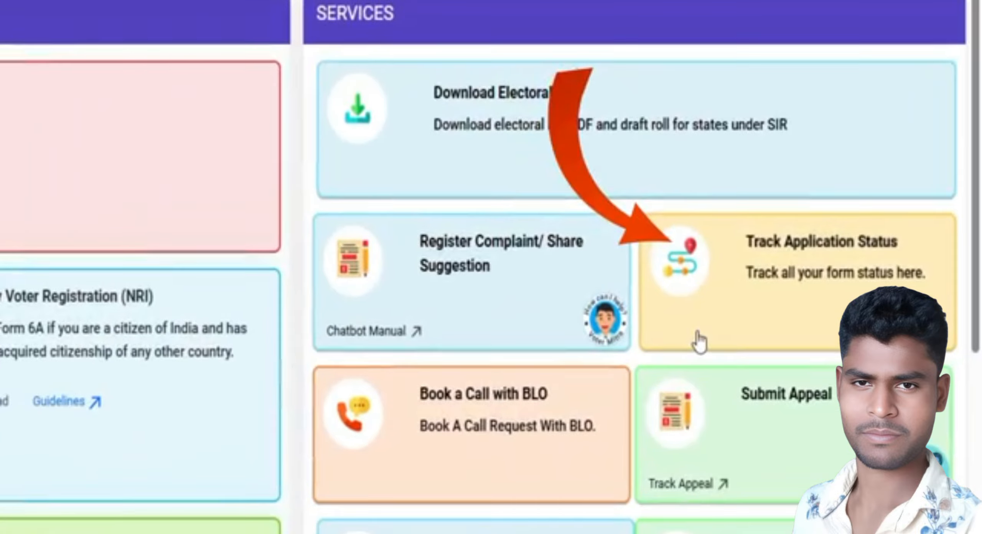
{"action": "left_click", "coordinate": [699, 341]}
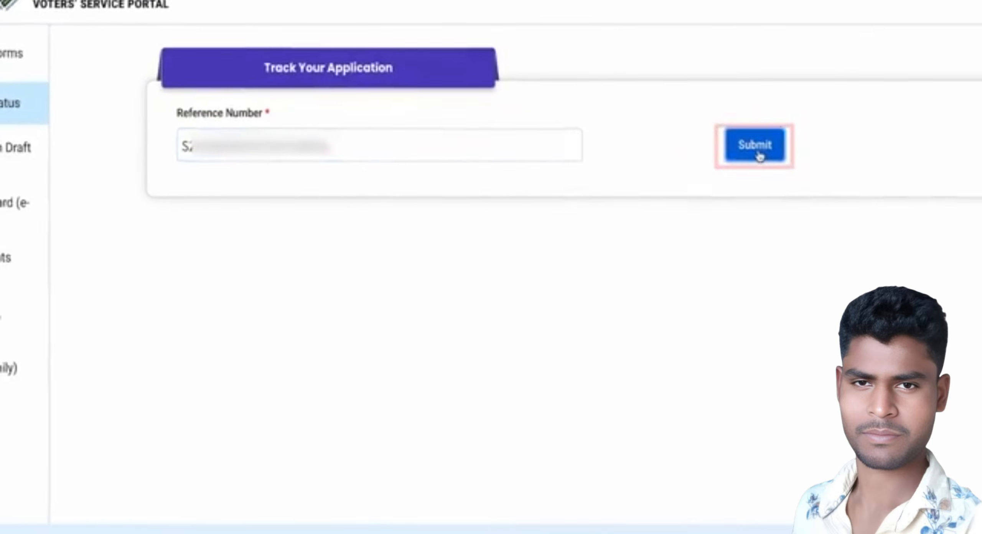
{"action": "left_click", "coordinate": [775, 159]}
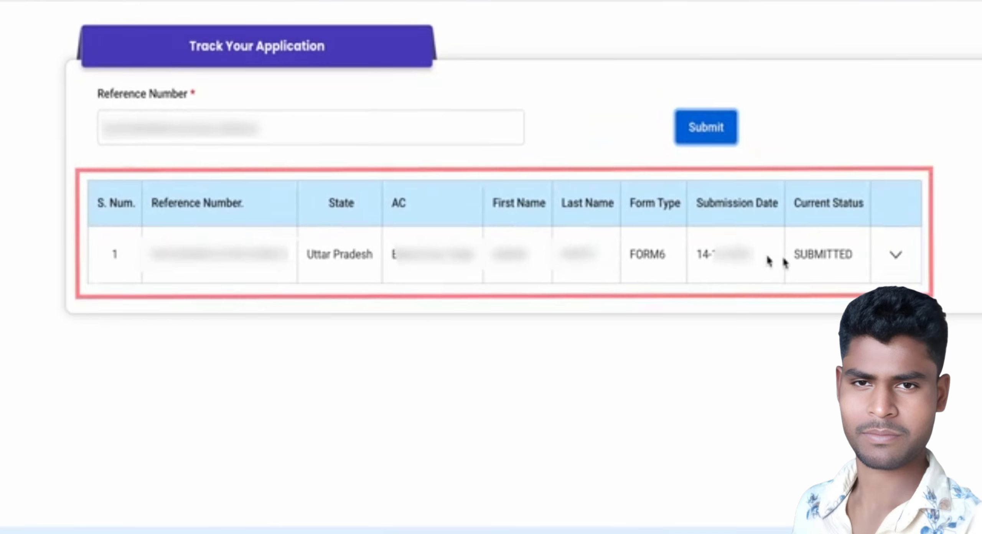
{"action": "left_click", "coordinate": [896, 258]}
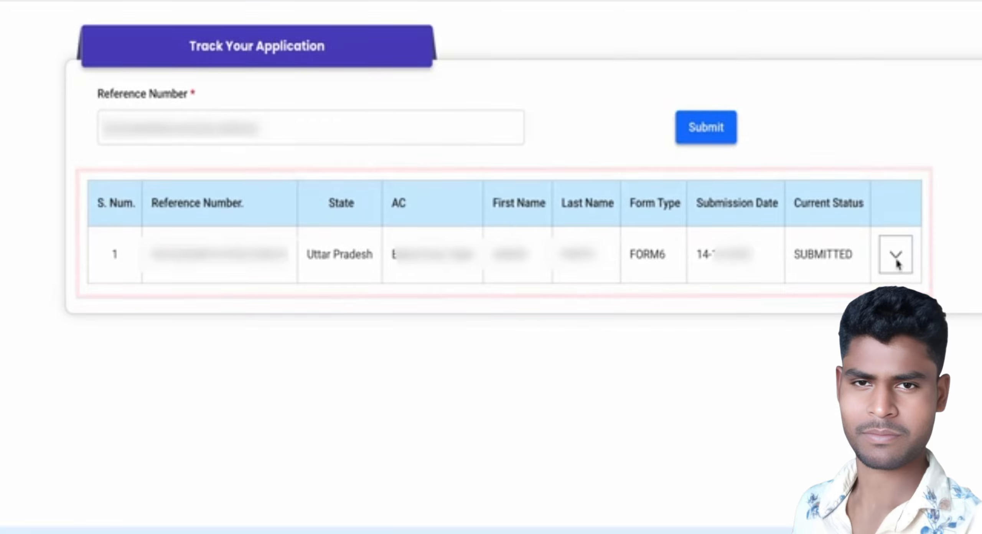
{"action": "left_click", "coordinate": [895, 258]}
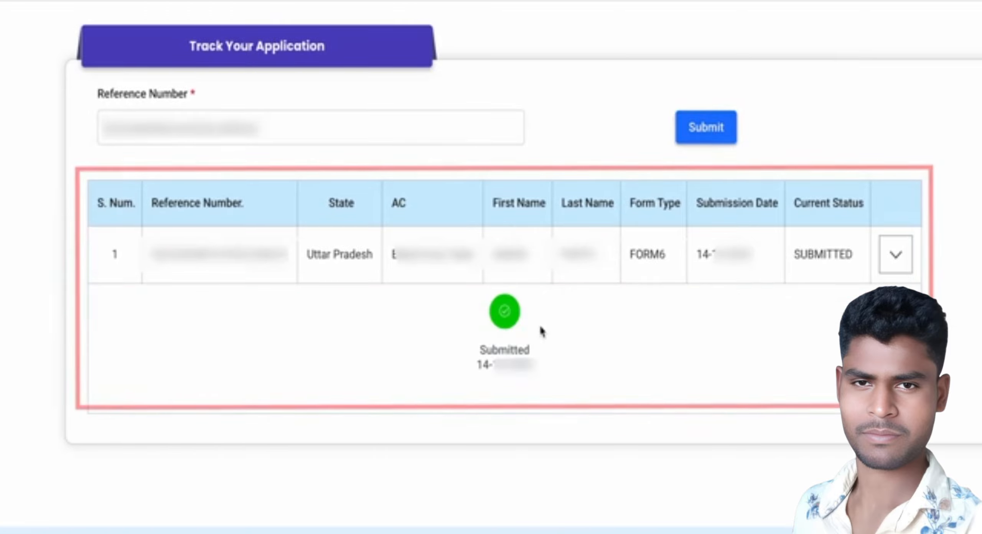